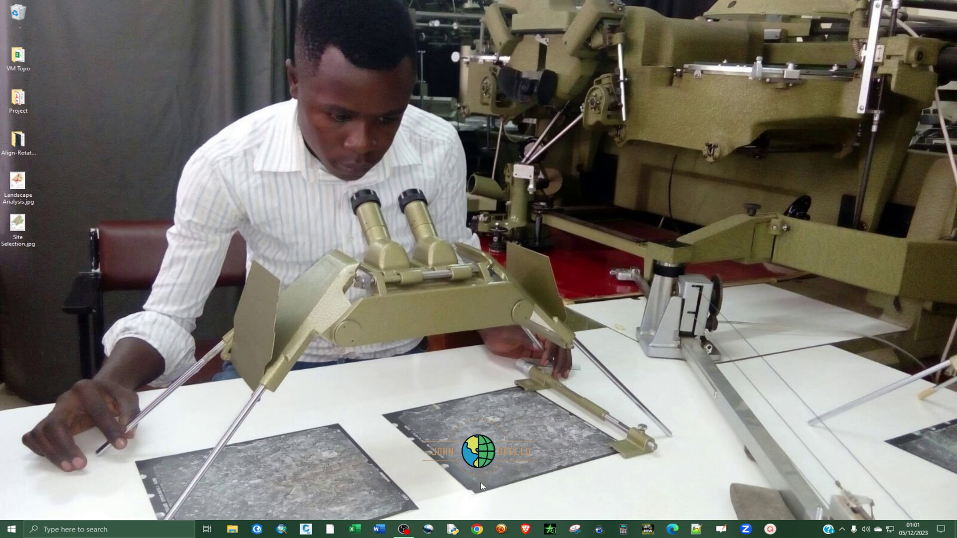
Step: In Chrome, search the web for "google account" and open the Google Account overview page
left_click(475, 531)
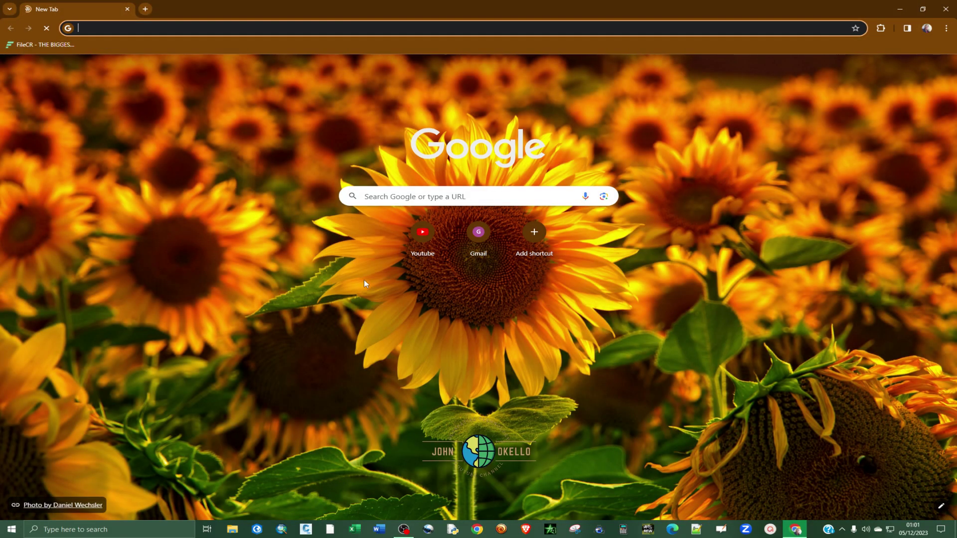
left_click(393, 197)
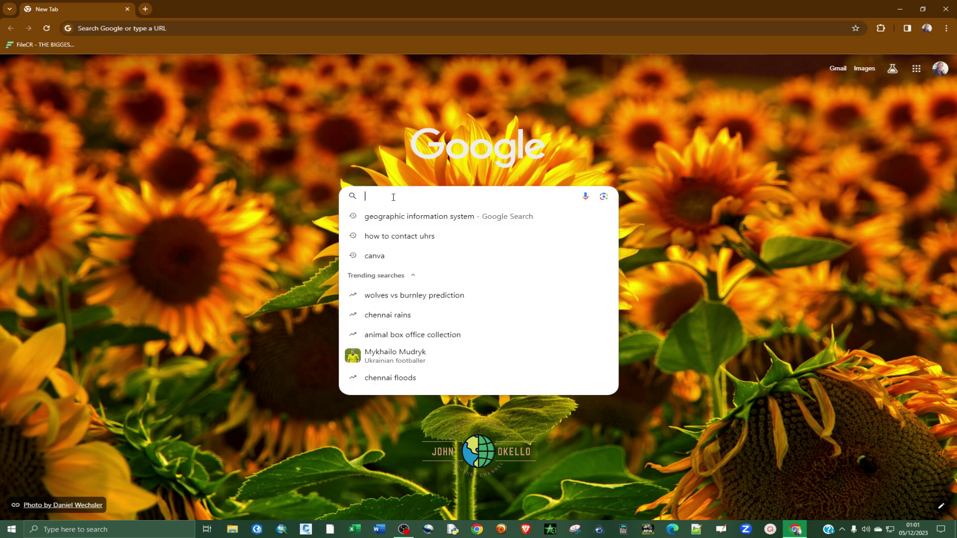
type("google account")
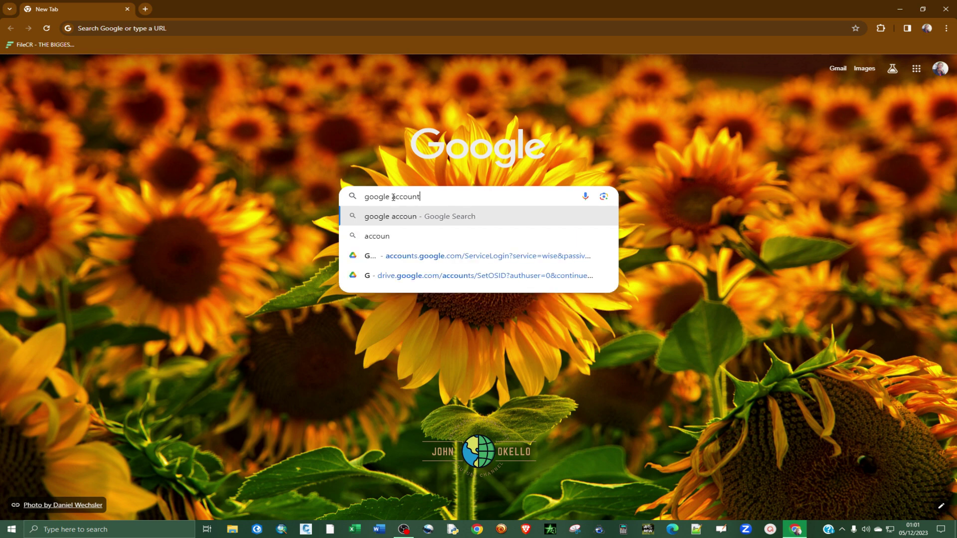
key("Return")
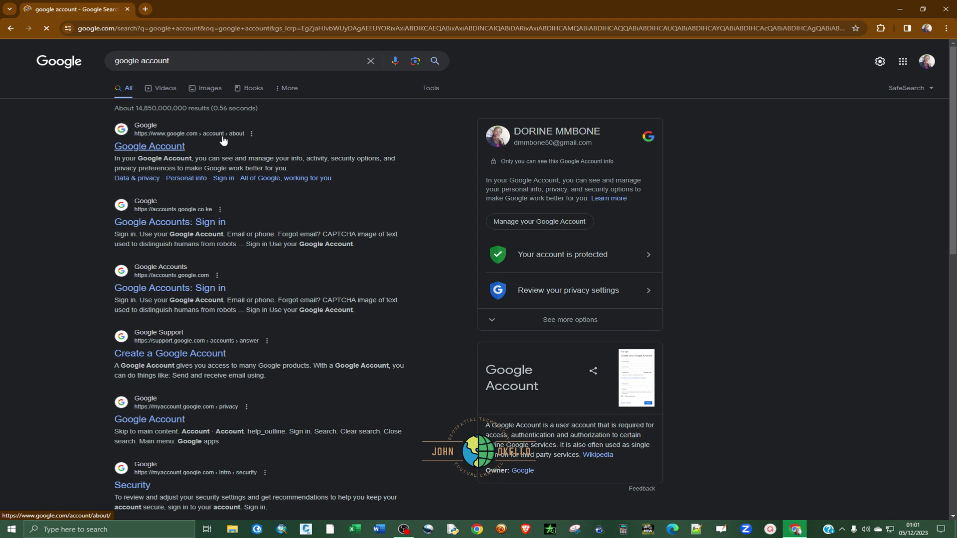
left_click(163, 153)
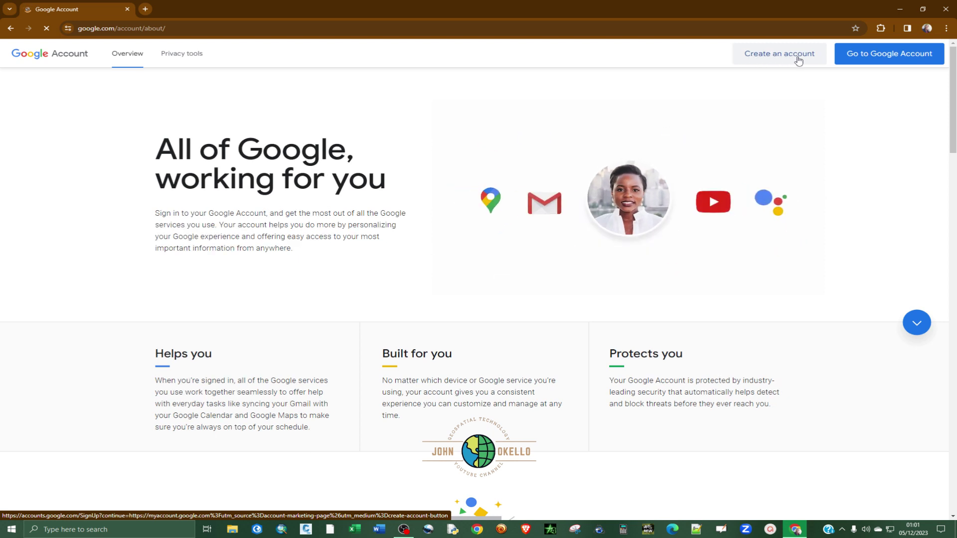
Step: Start creating a new Google account and submit the name form to continue to the basic information page
left_click(791, 61)
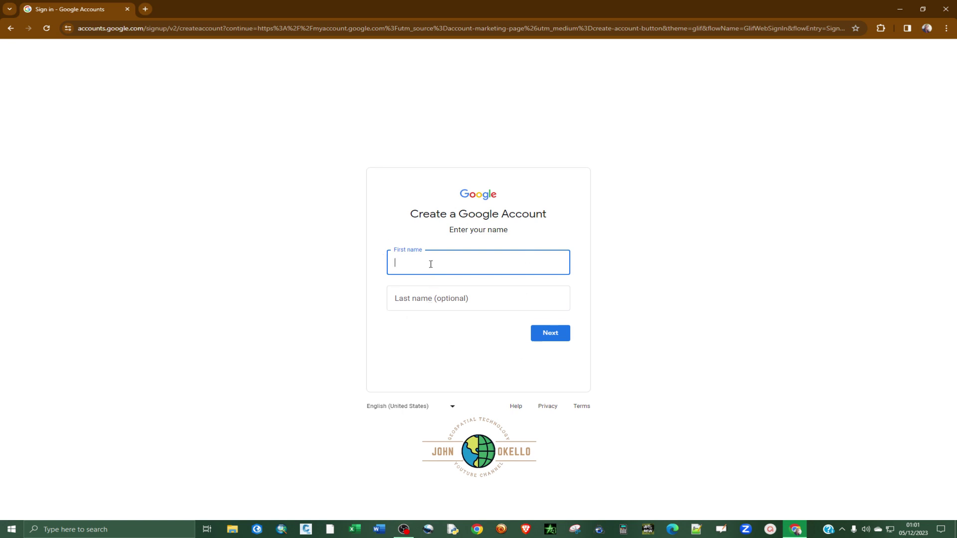
left_click(405, 299)
left_click(549, 334)
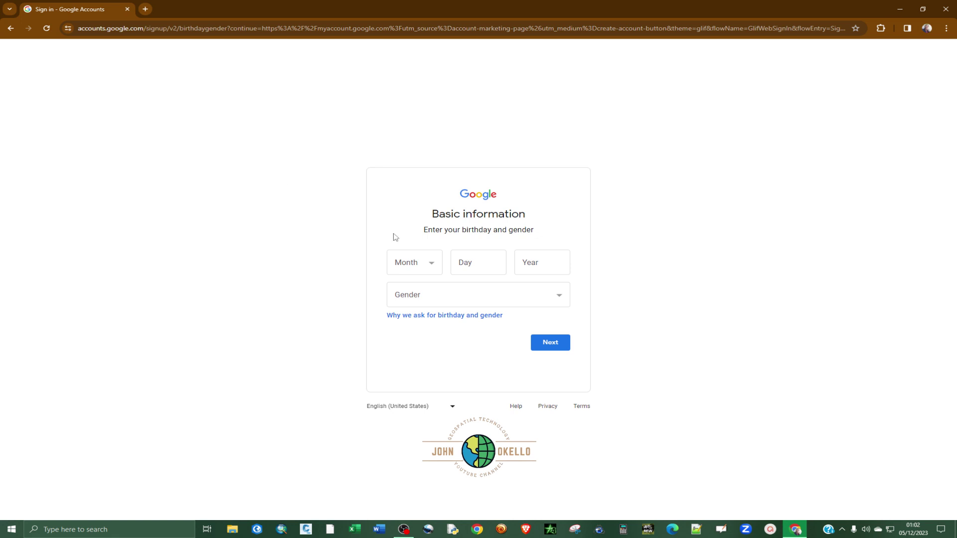
left_click(145, 9)
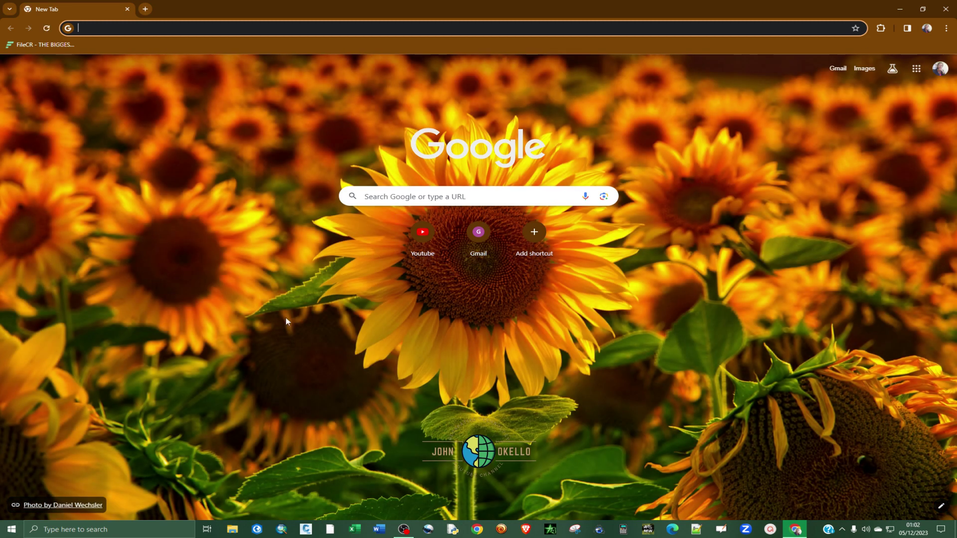
left_click(467, 195)
type("w")
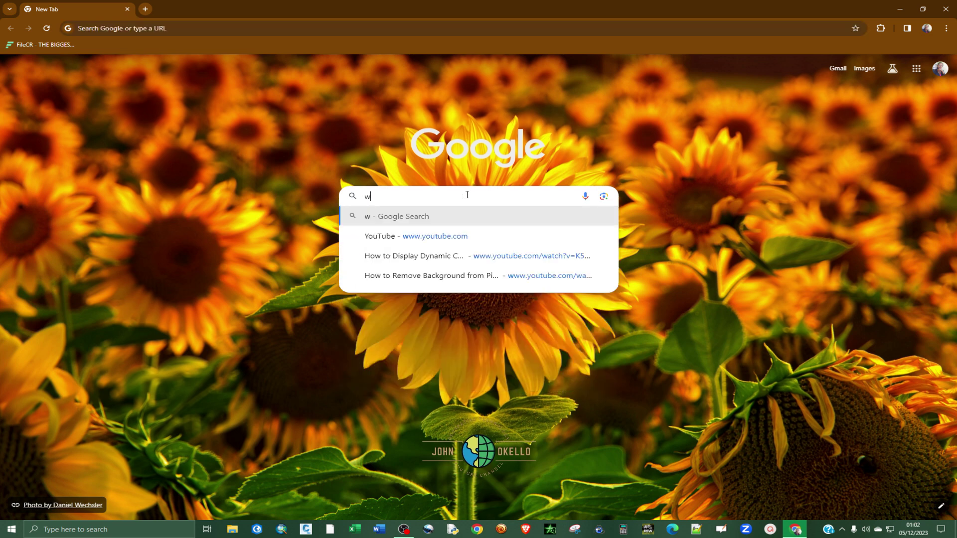
type("www.goog")
key("BackSpace")
key("BackSpace")
key("BackSpace")
key("BackSpace")
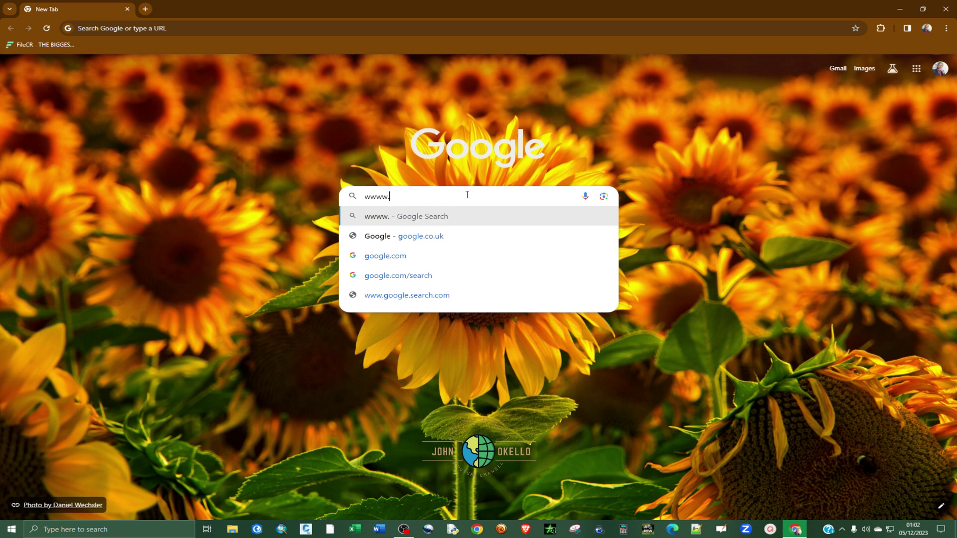
key("BackSpace")
key("BackSpace")
type(".goo")
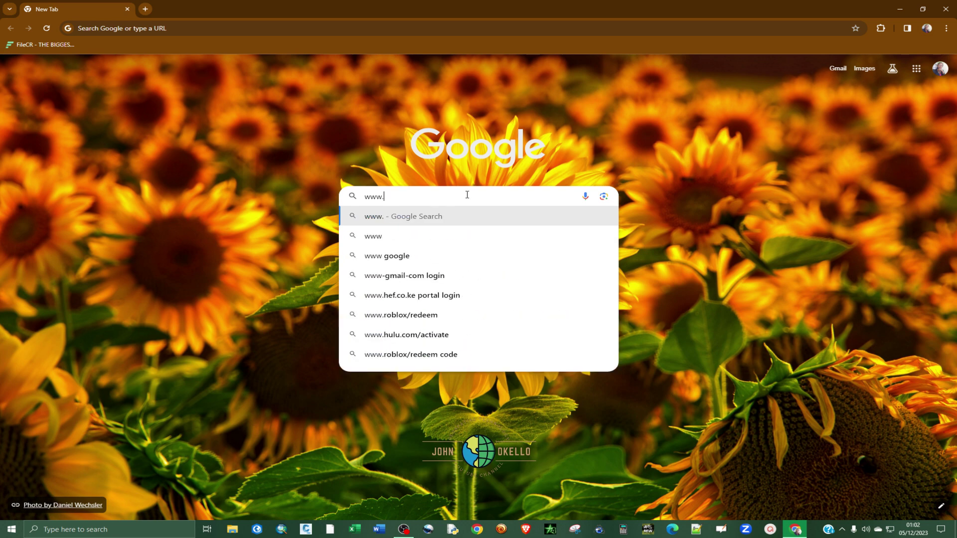
type("g")
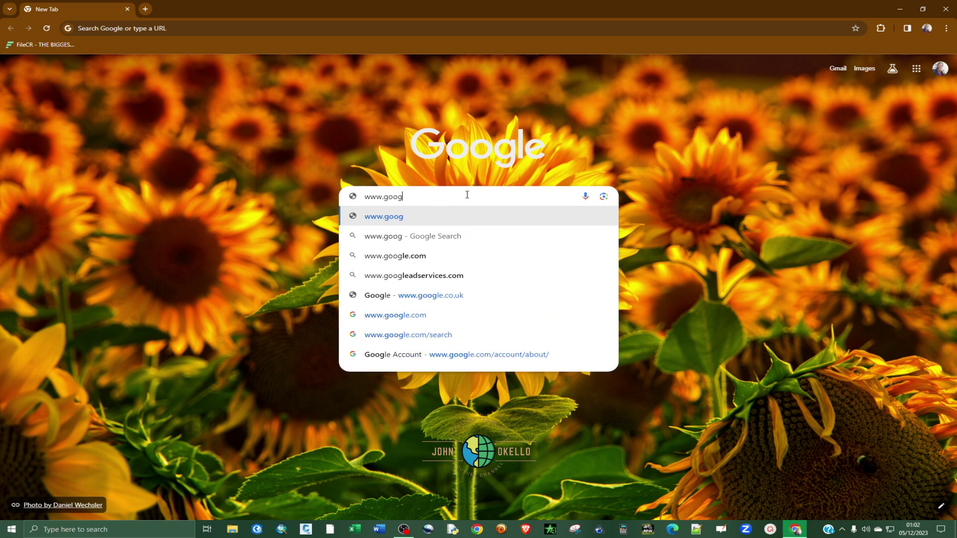
type("ledrive")
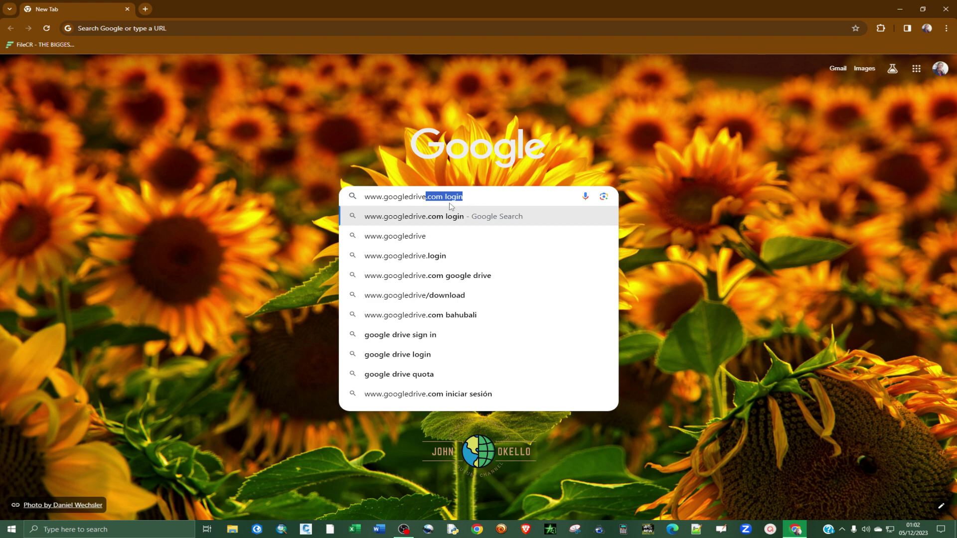
key("Return")
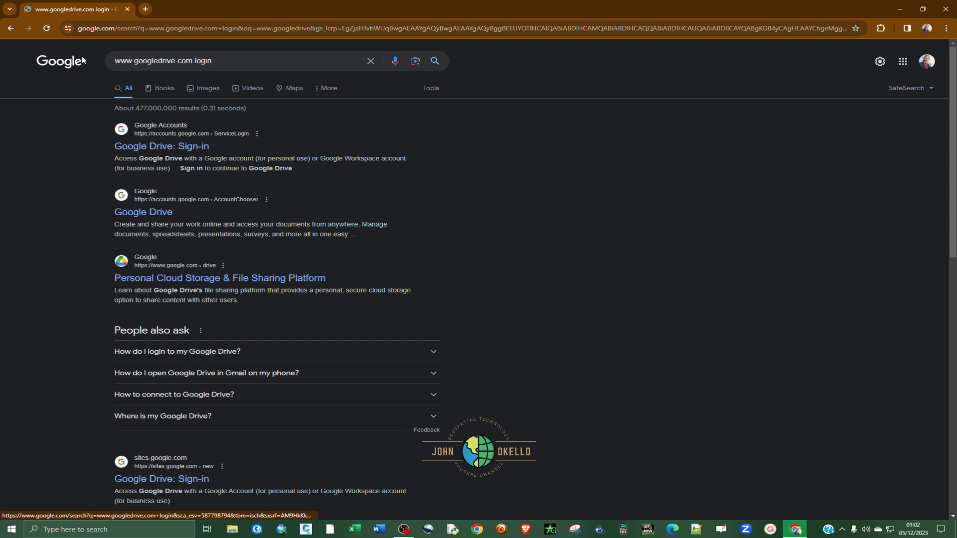
Step: In a fresh tab, search for "google drive" and open the Google Drive sign-in result
left_click(145, 9)
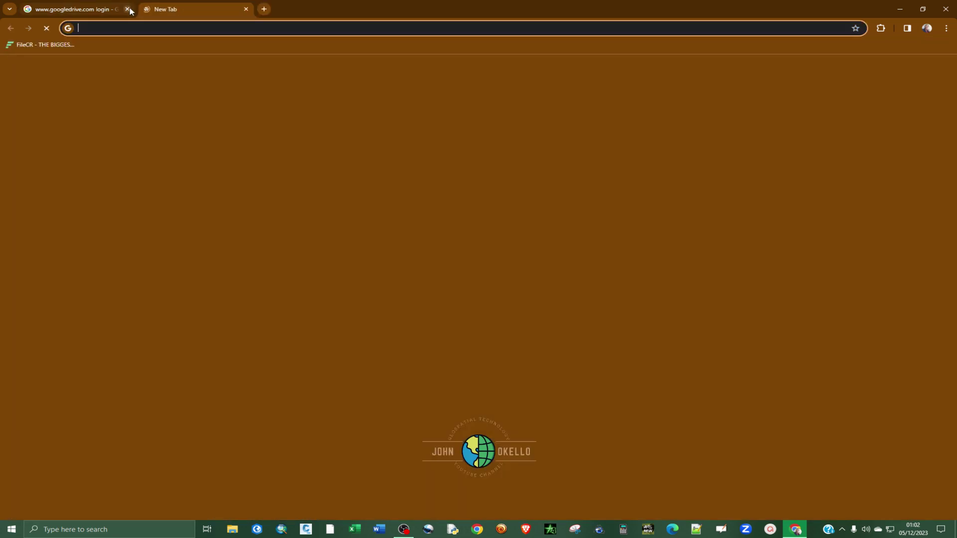
left_click(128, 9)
left_click(387, 198)
type("google ")
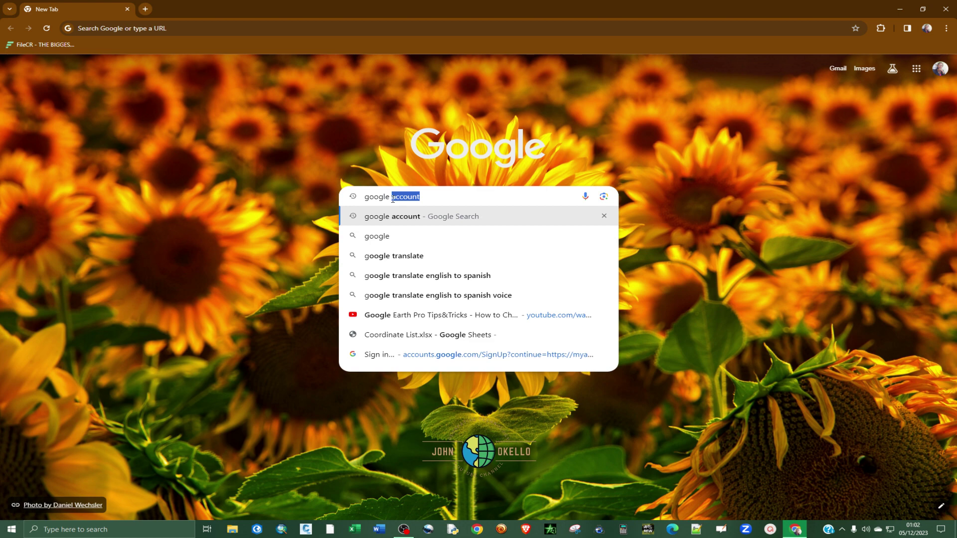
type("drive")
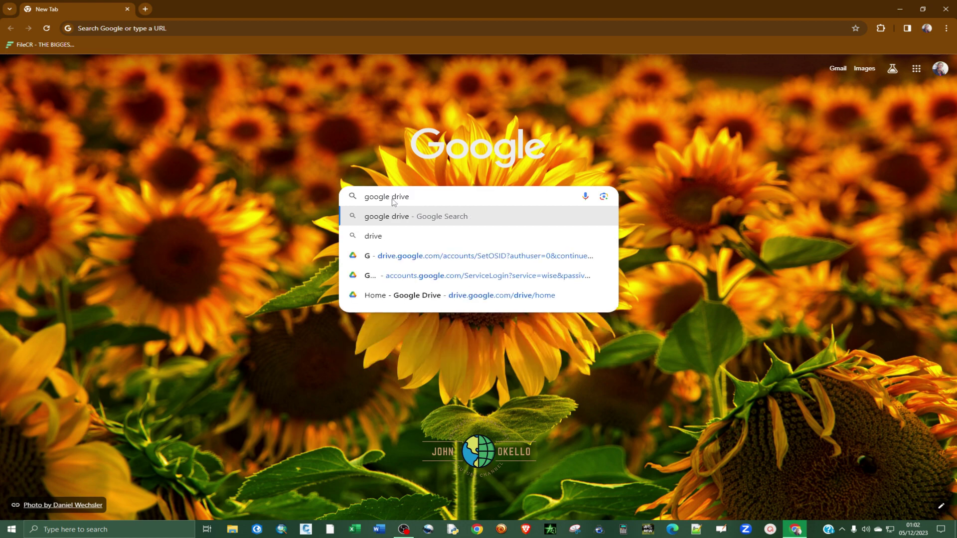
key("Return")
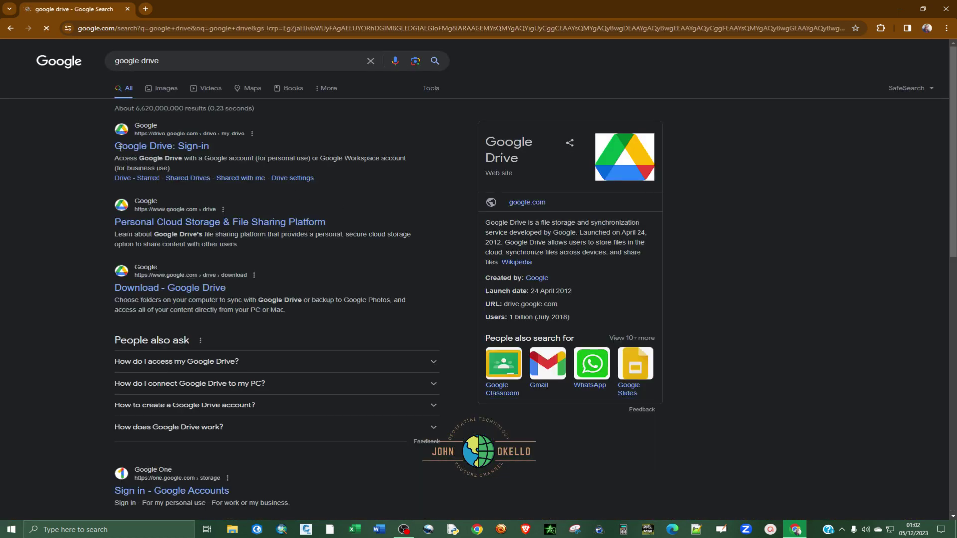
left_click(178, 152)
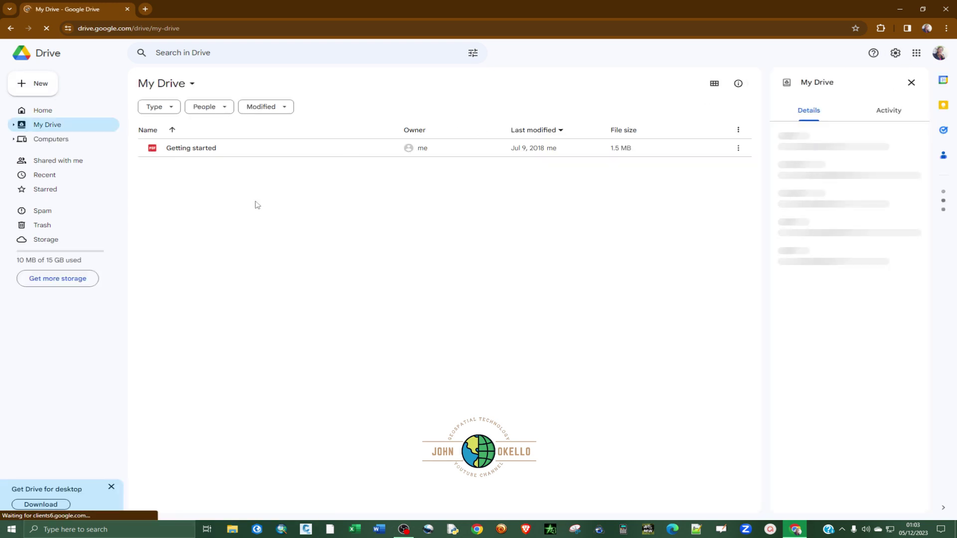
Step: Replace the My Drive tab with an empty one and close the browser window
left_click(145, 10)
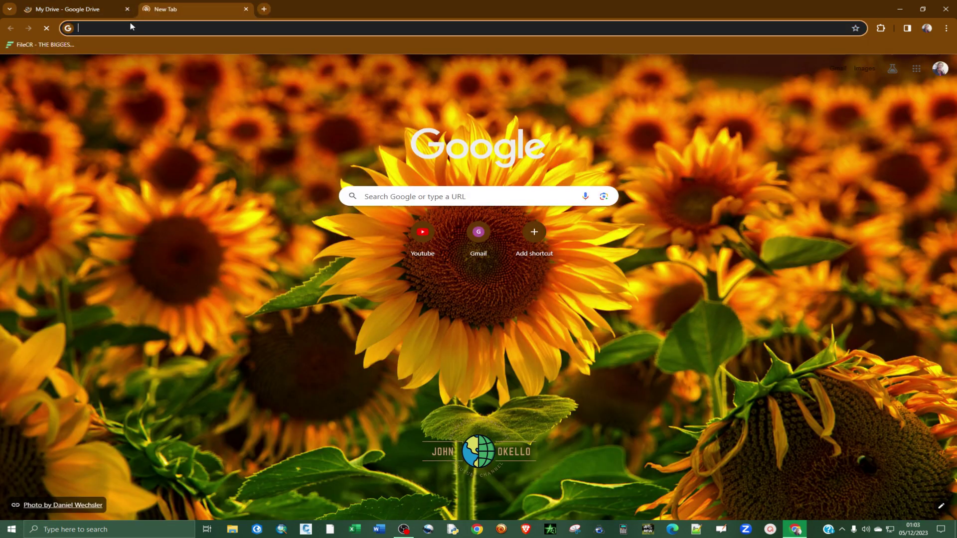
left_click(127, 10)
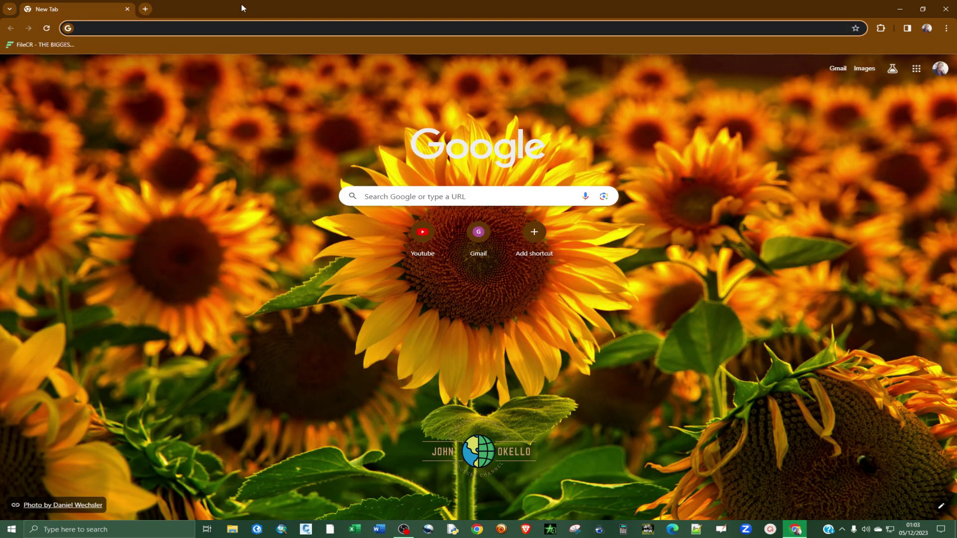
left_click(952, 7)
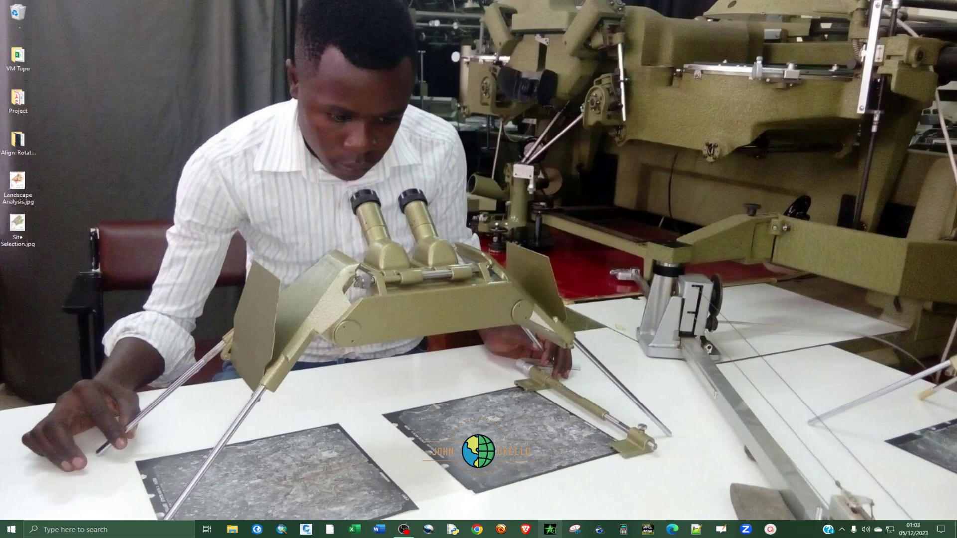
Step: Reopen Chrome and launch Drive from the list of Google apps
left_click(477, 531)
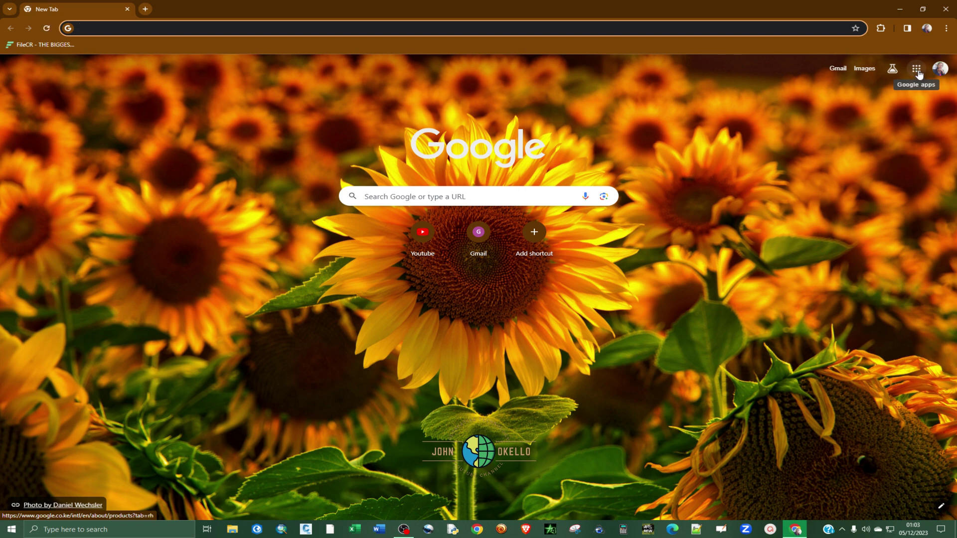
left_click(918, 73)
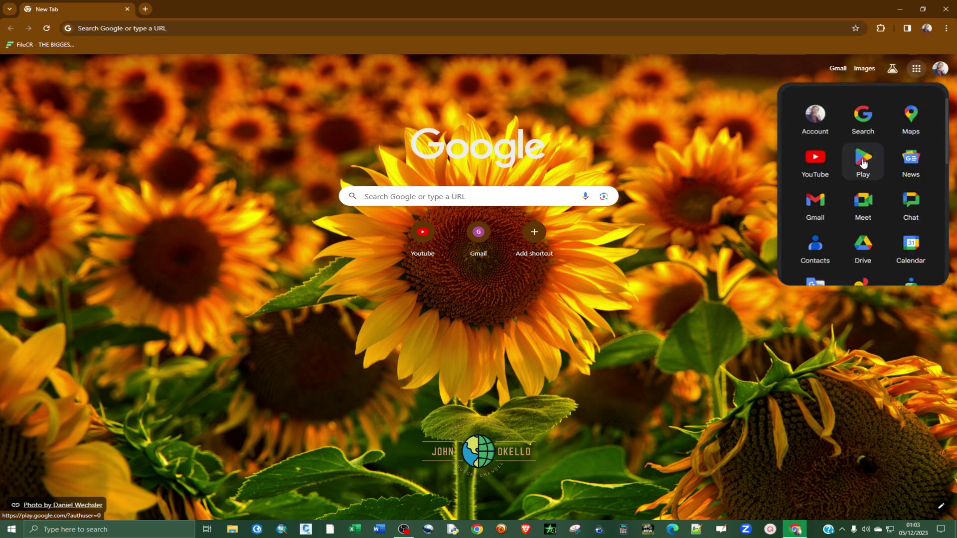
scroll(866, 157, "down", 2)
scroll(864, 155, "up", 2)
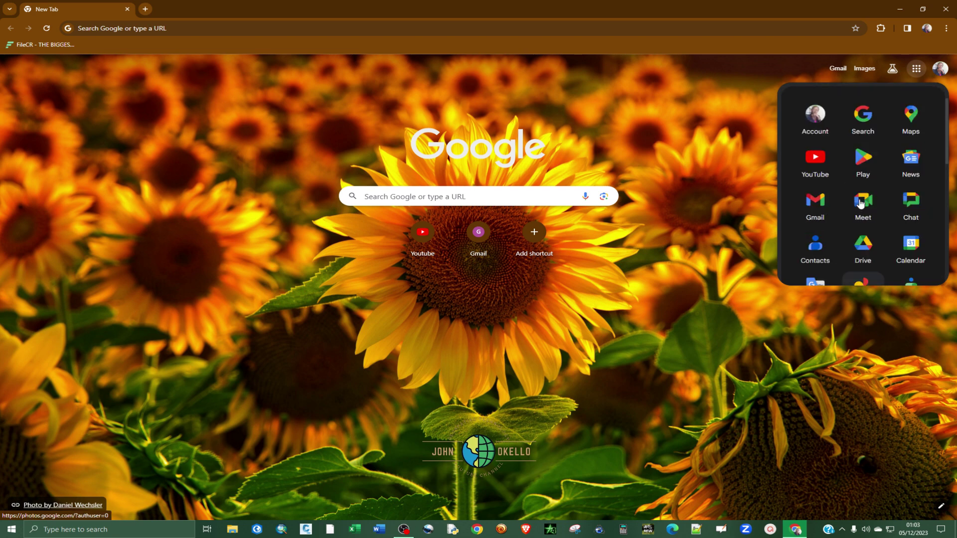
scroll(860, 154, "down", 4)
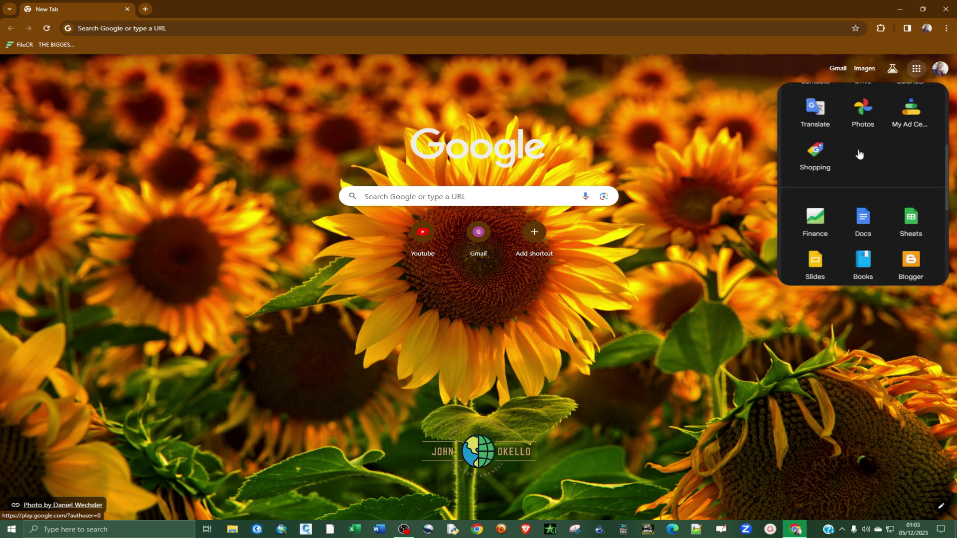
scroll(862, 155, "up", 3)
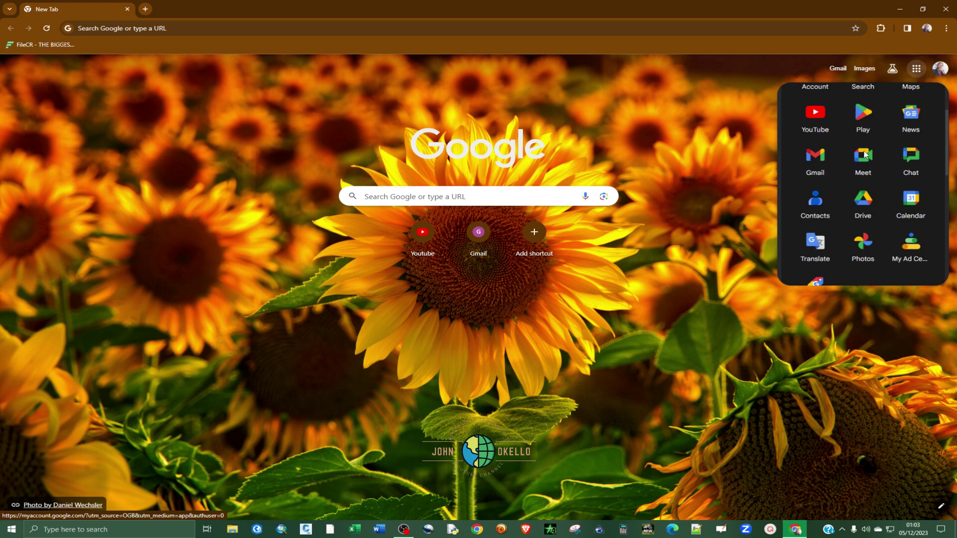
left_click(856, 220)
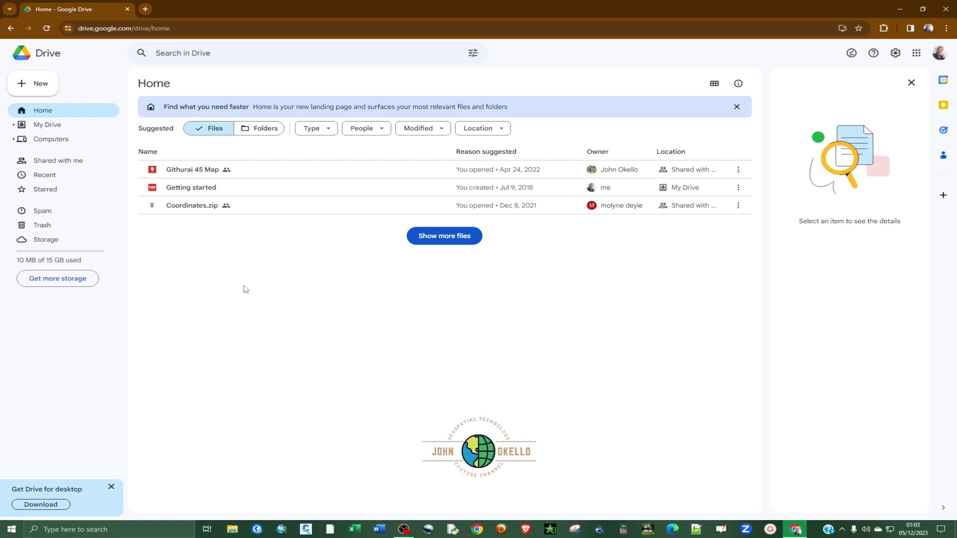
Step: Create a folder named "Data" in My Drive, and move that folder to the trash
left_click(31, 91)
left_click(284, 295)
left_click(37, 89)
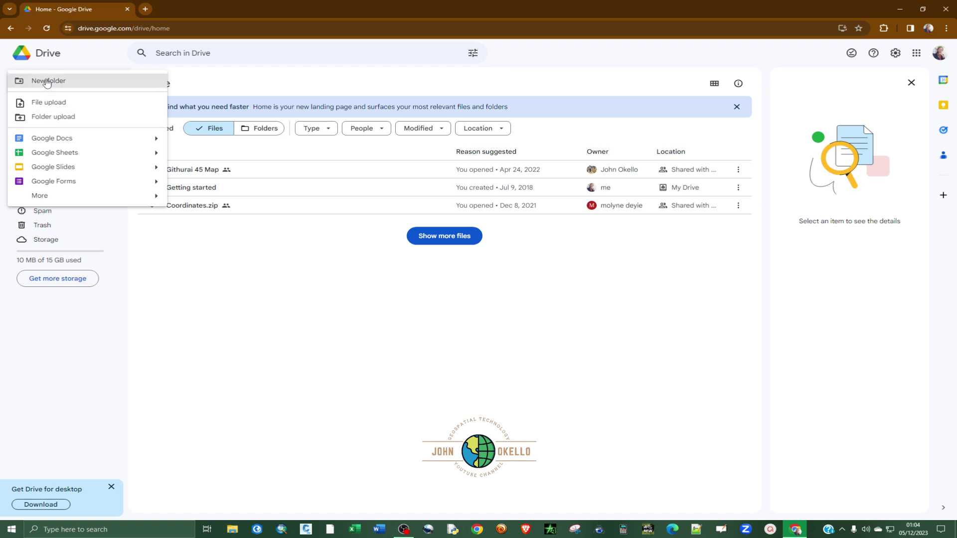
left_click(47, 82)
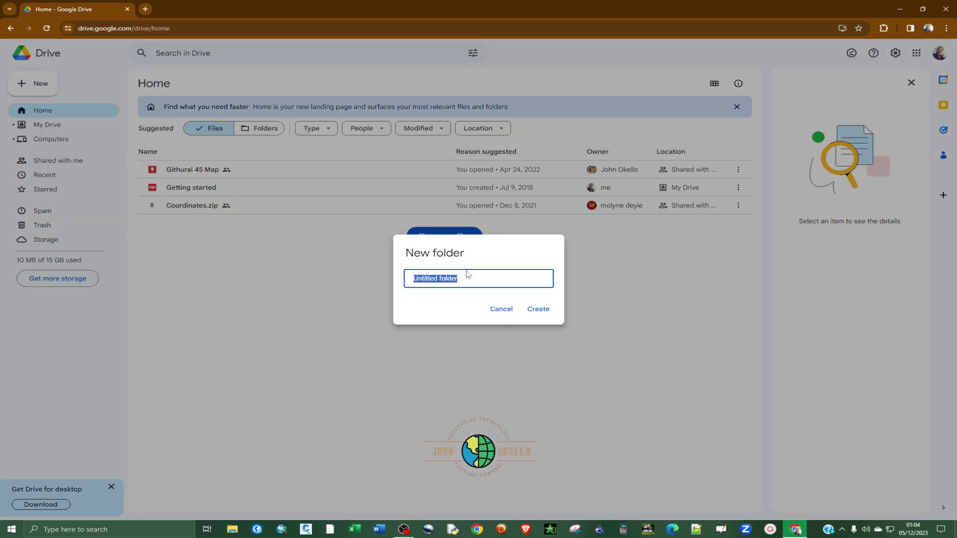
type("Data")
left_click(530, 309)
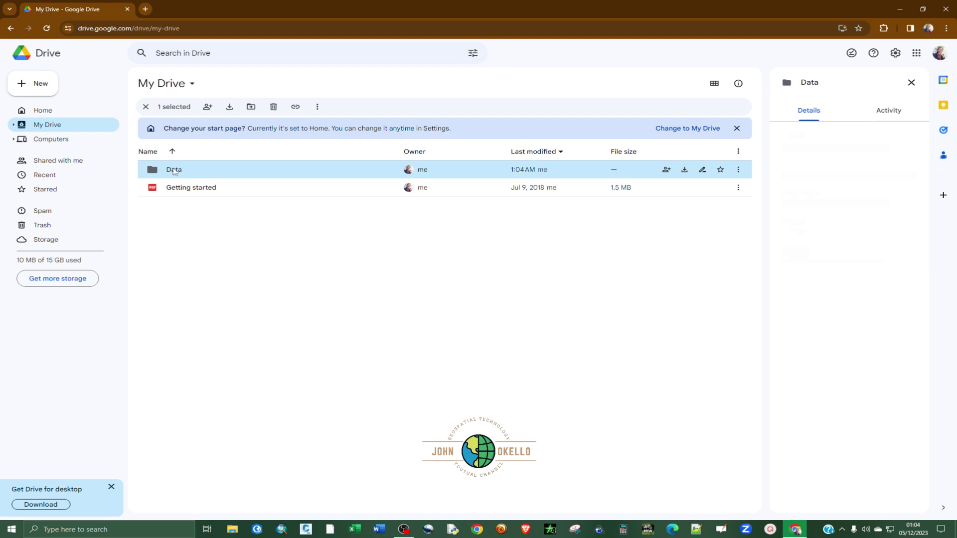
right_click(200, 169)
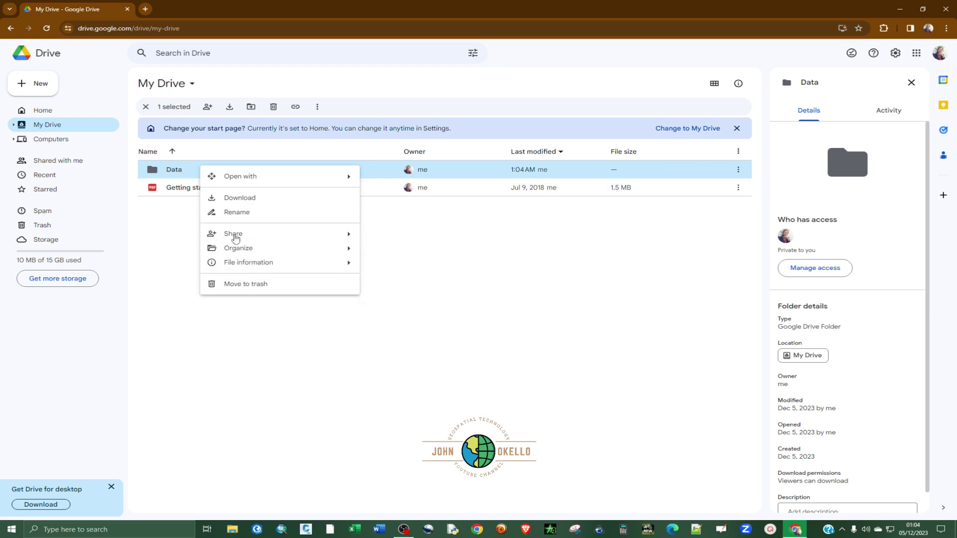
left_click(243, 285)
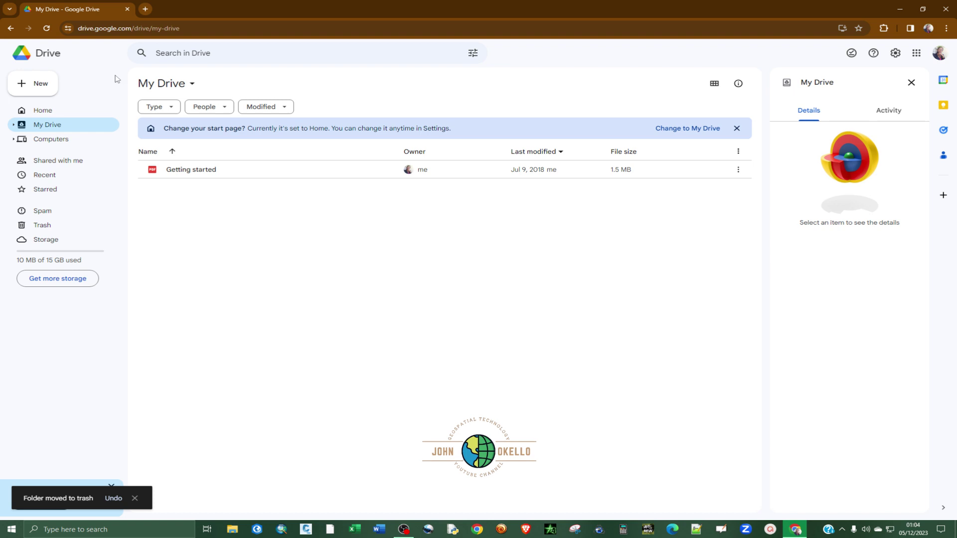
Step: Create a new folder named "Data" in My Drive
left_click(185, 87)
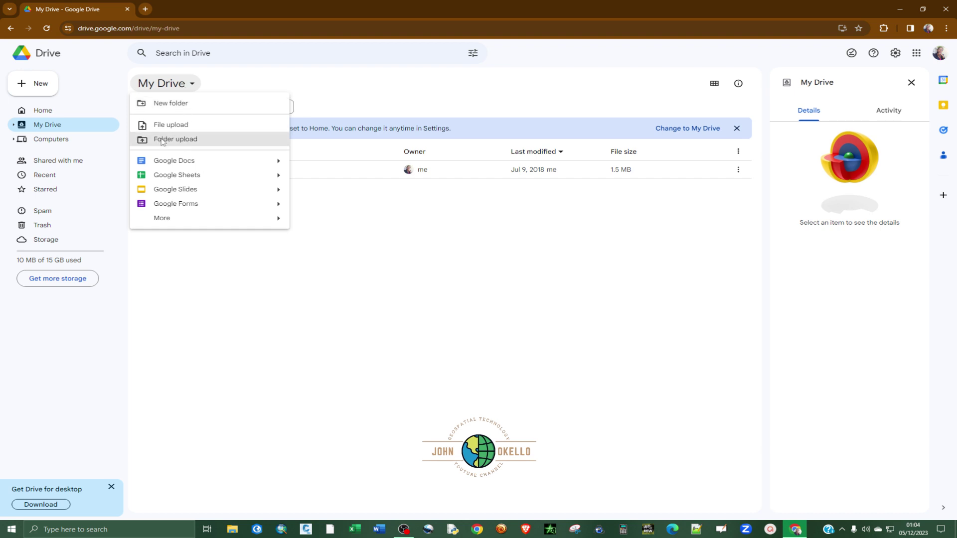
left_click(163, 104)
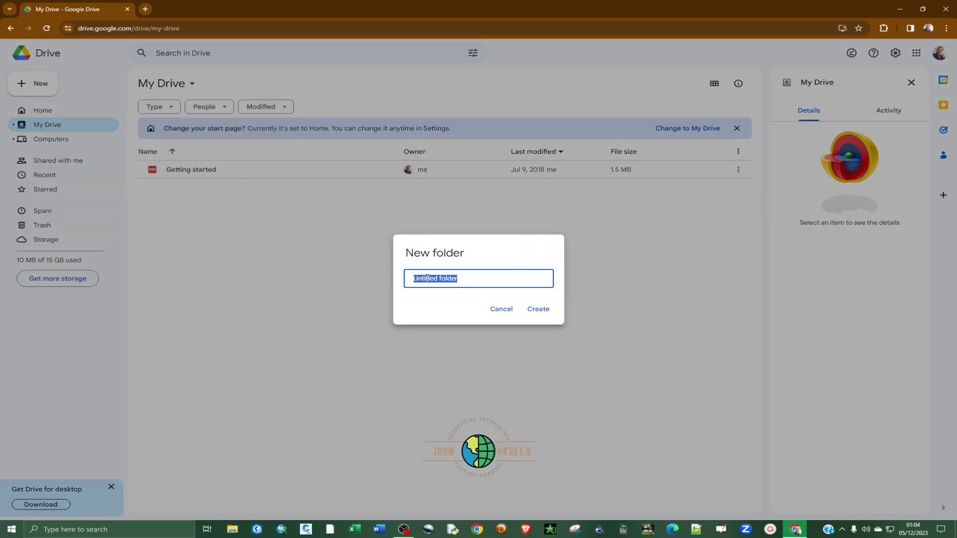
type("Data")
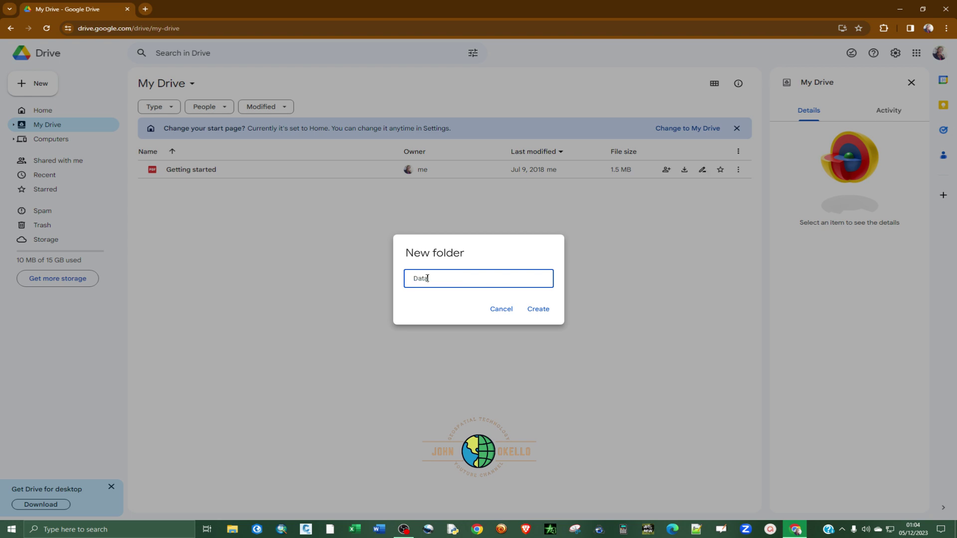
left_click(537, 310)
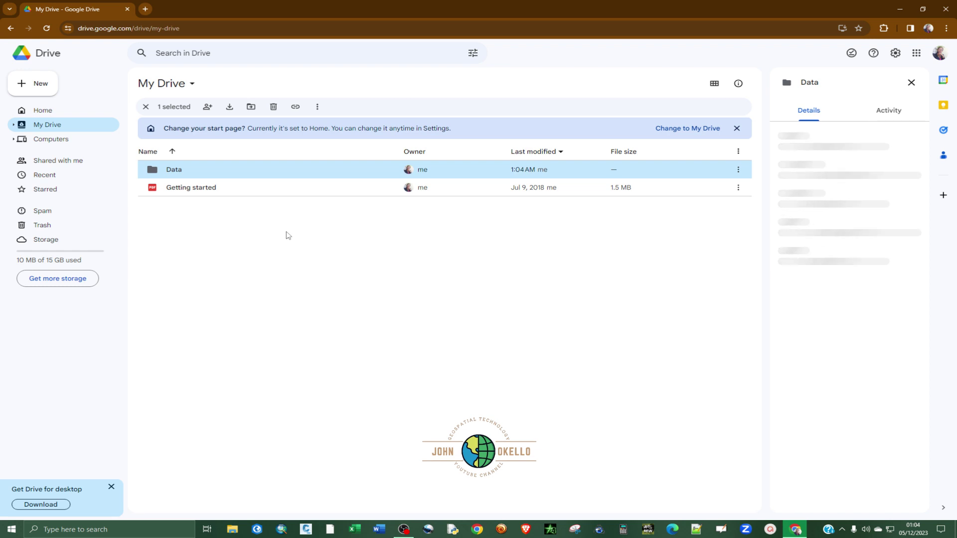
Step: Inside the Data folder, create a subfolder named "Files" and open it
double_click(209, 170)
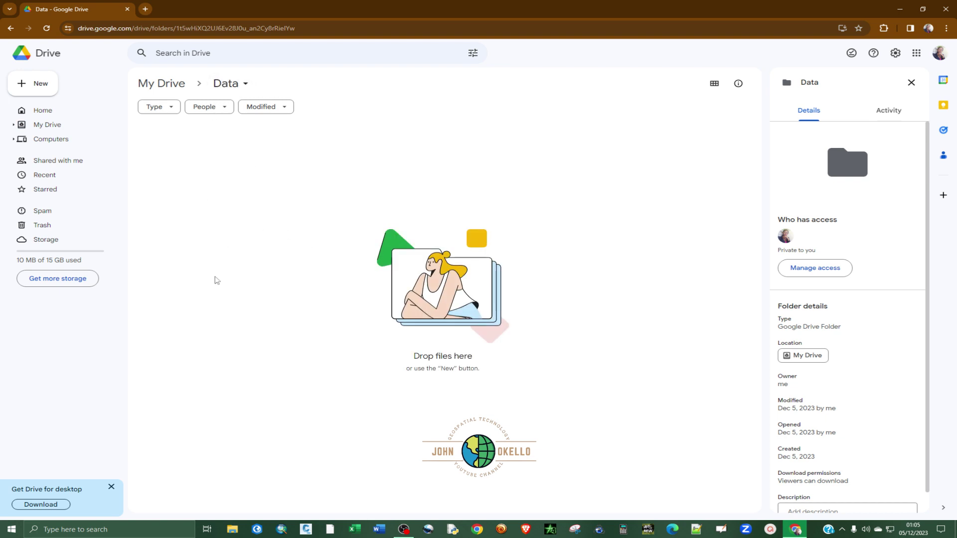
right_click(188, 137)
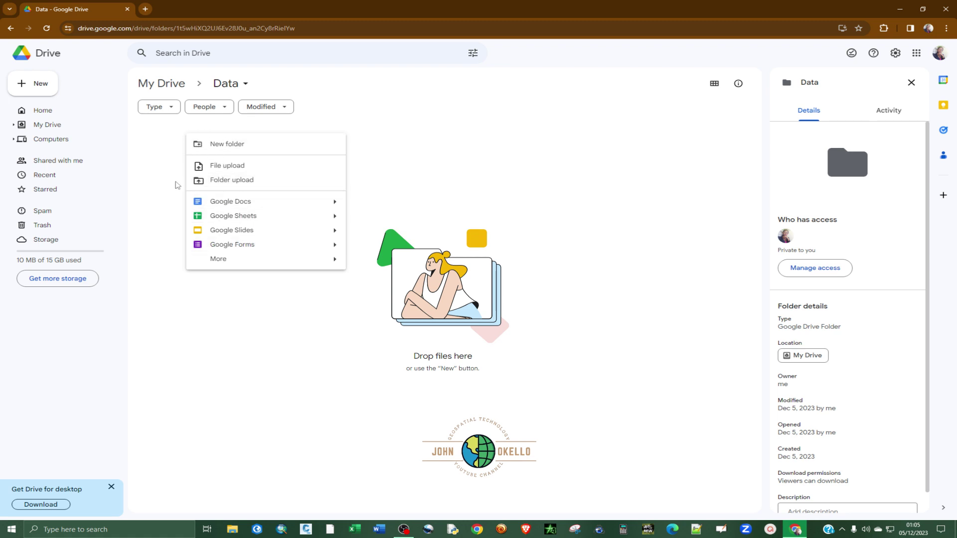
left_click(225, 146)
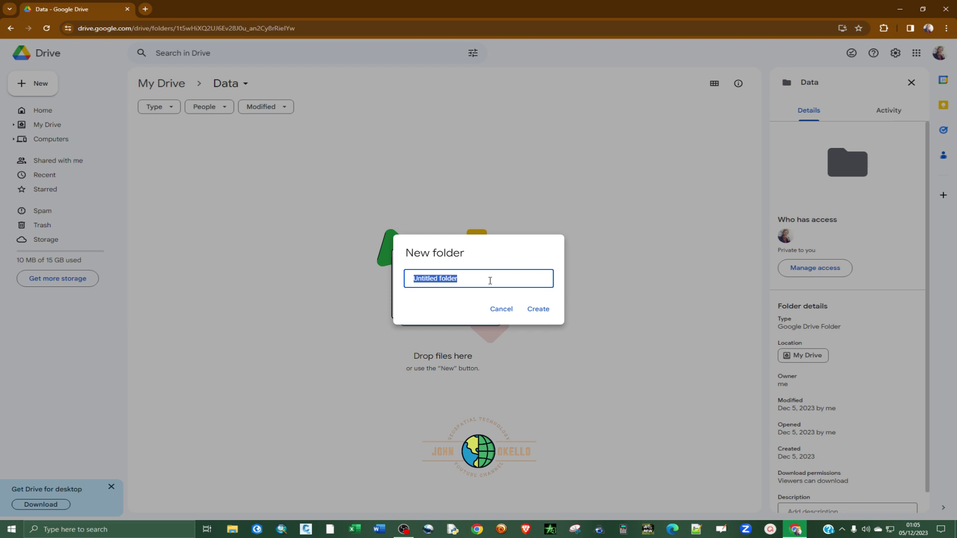
type("Files")
left_click(536, 309)
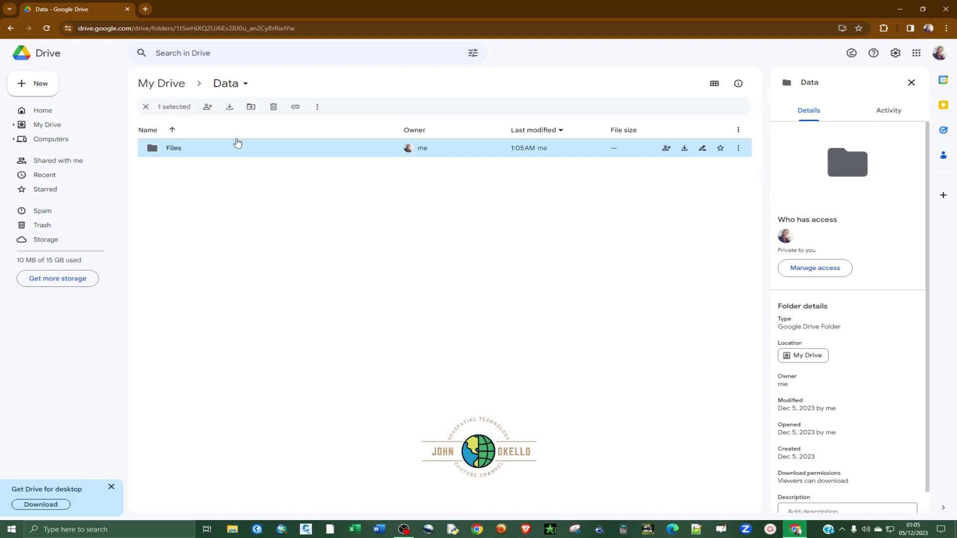
double_click(182, 153)
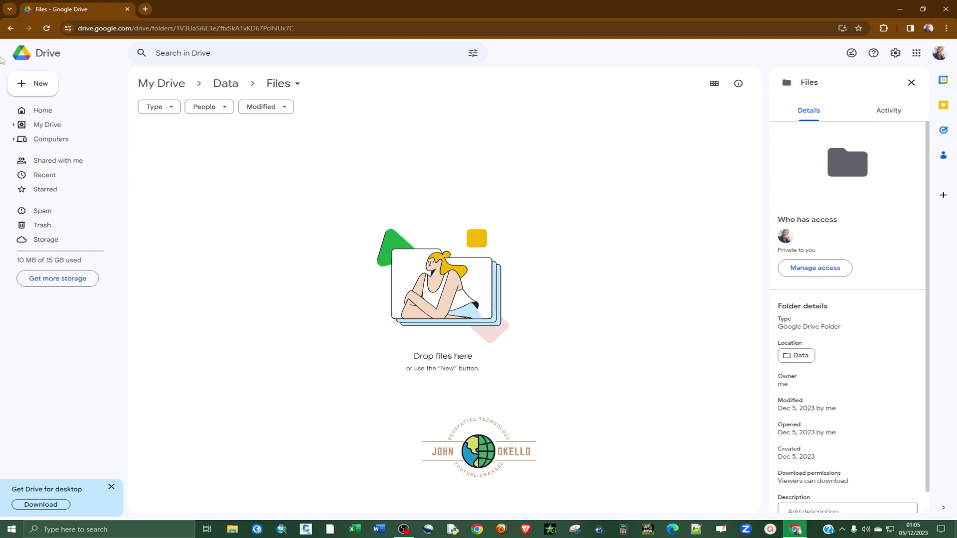
left_click(41, 87)
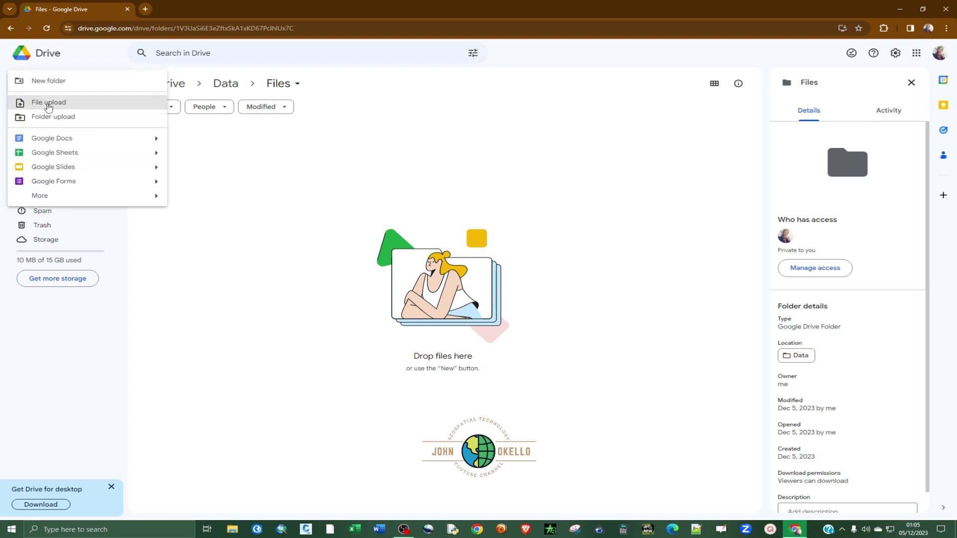
left_click(48, 102)
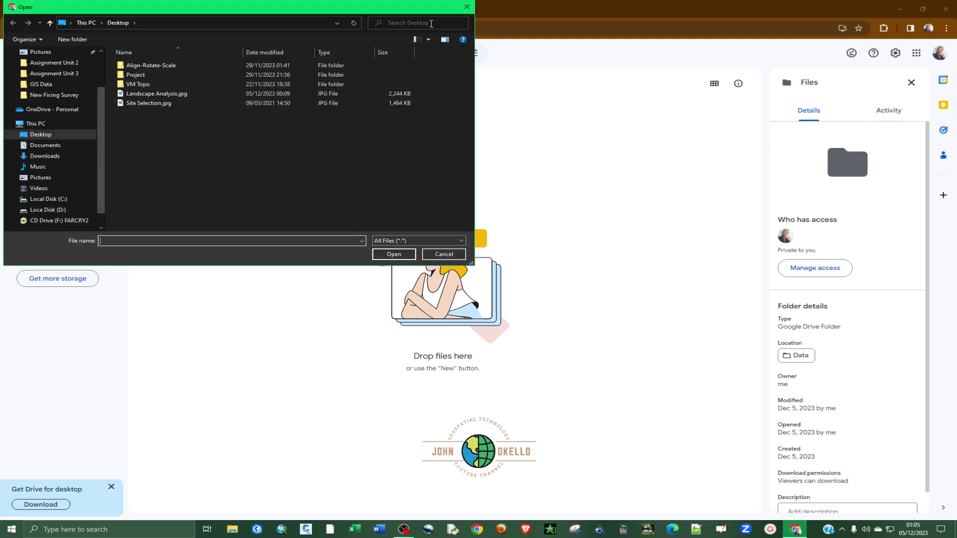
left_click(466, 7)
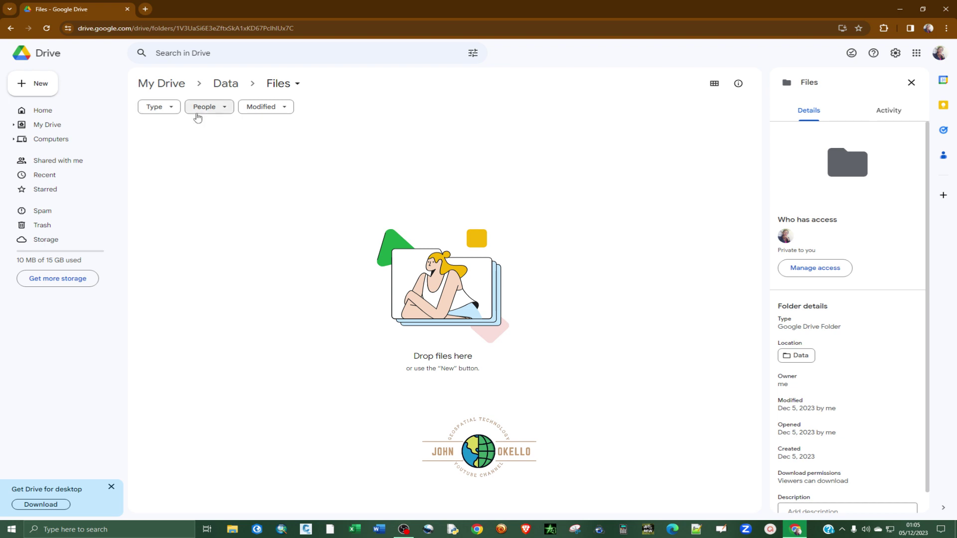
Step: Upload the file Landscape Analysis.jpg from the computer's Desktop into the Files folder
left_click(43, 81)
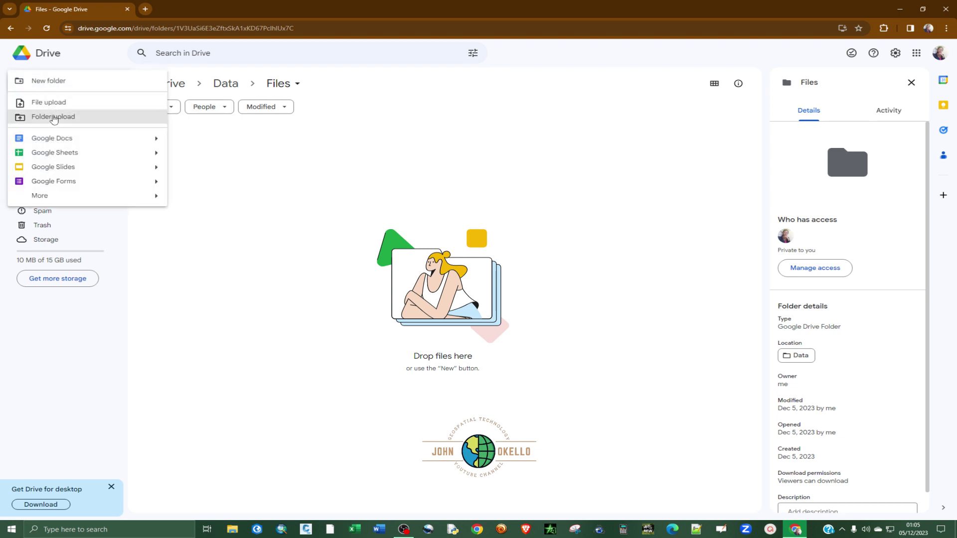
left_click(50, 102)
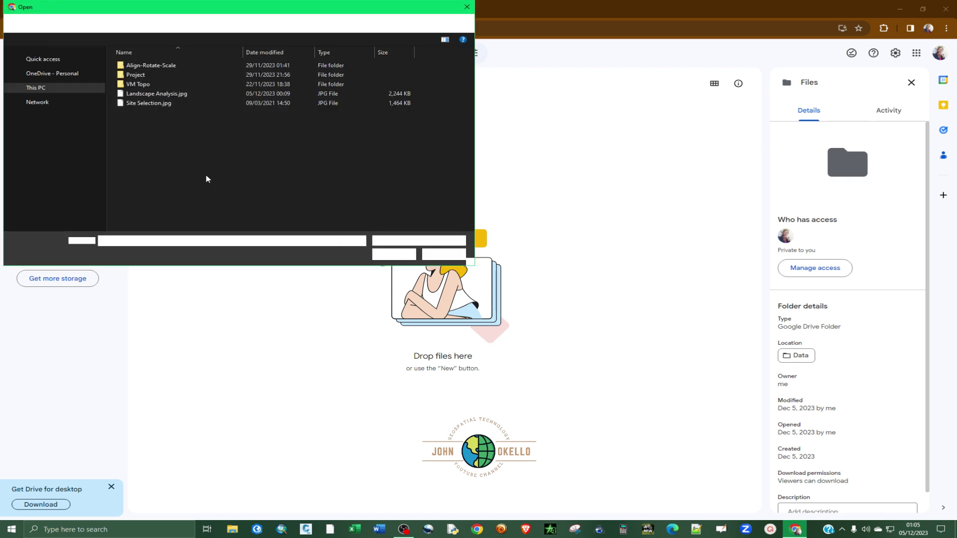
left_click(169, 94)
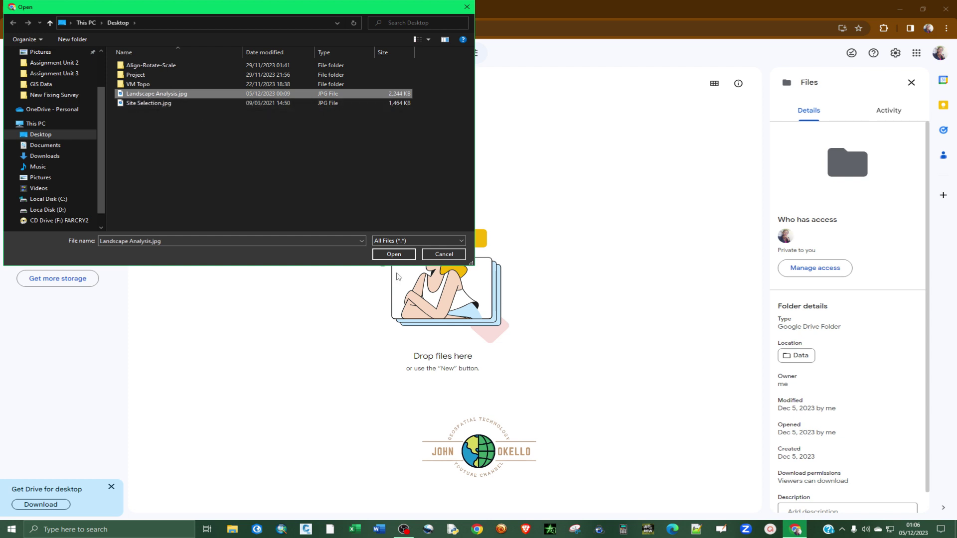
left_click(394, 253)
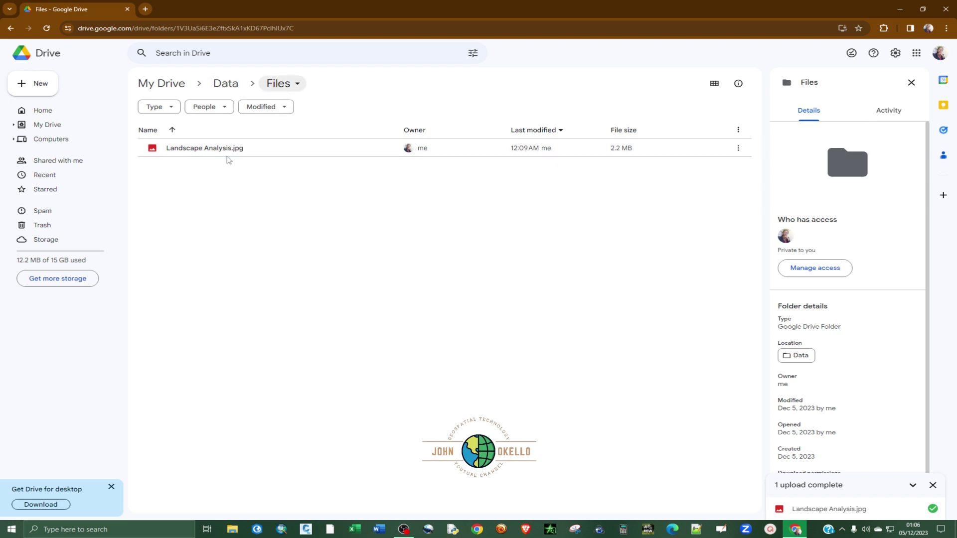
Step: Preview the uploaded Landscape Analysis.jpg to examine the map, and close the preview
double_click(210, 152)
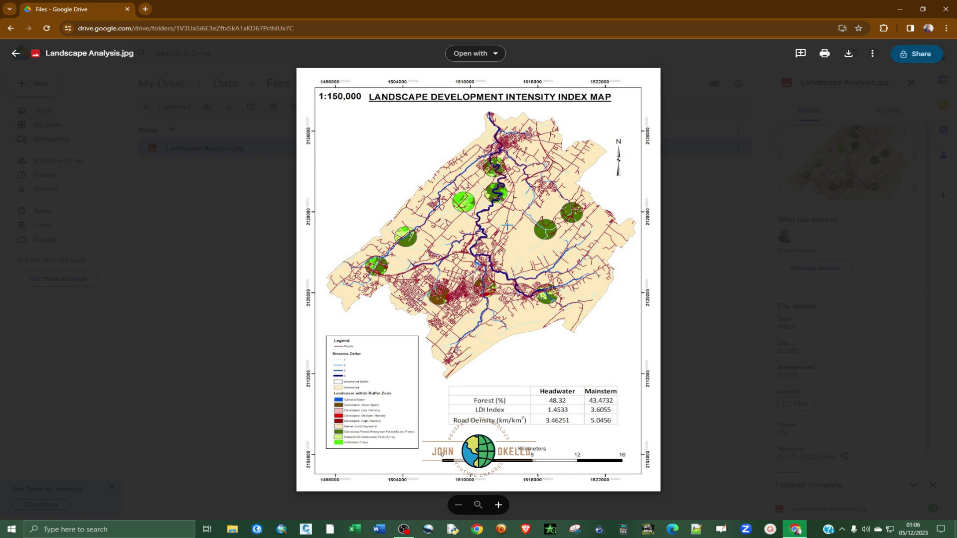
scroll(507, 225, "up", 5)
scroll(407, 283, "down", 3)
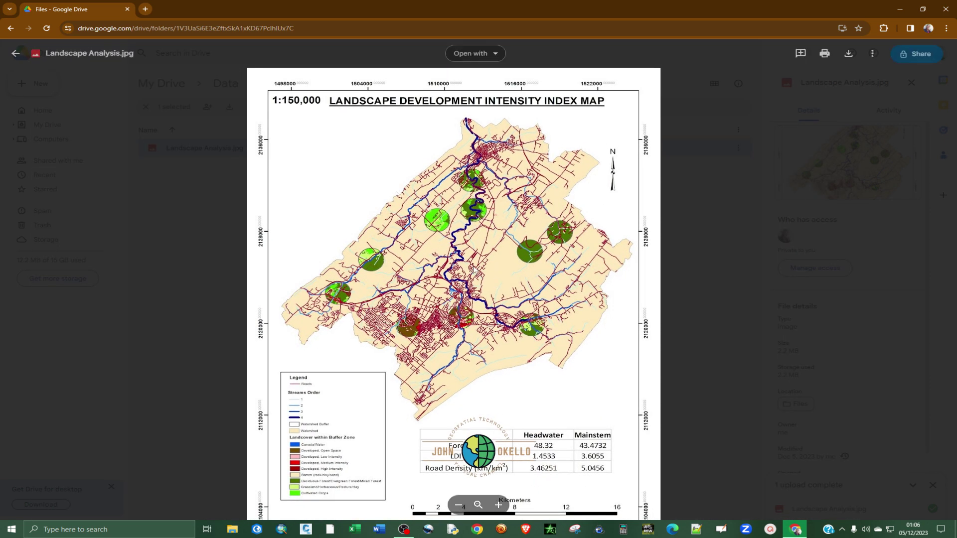
left_click(16, 54)
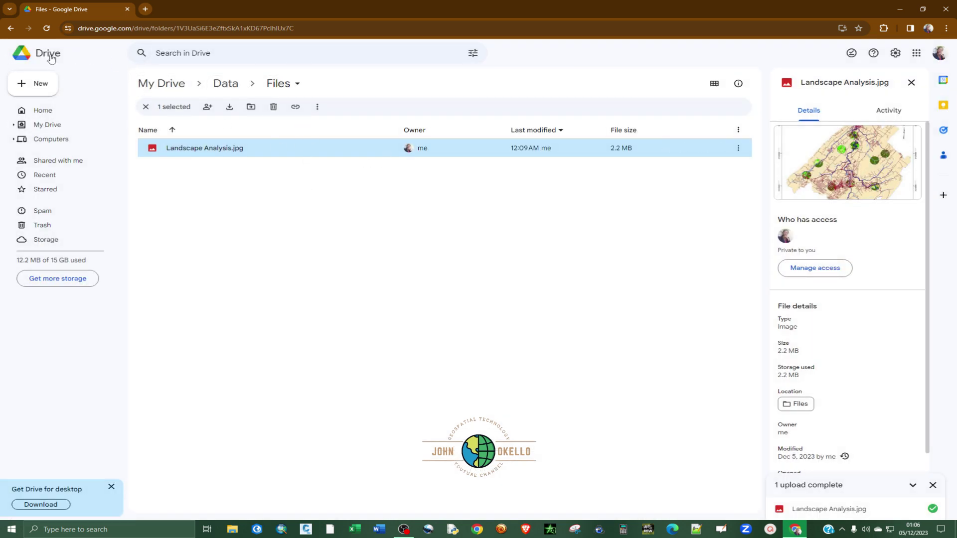
Step: Go back to the Data folder and upload the whole Project folder from the Desktop into it, approving the upload of its files
left_click(11, 28)
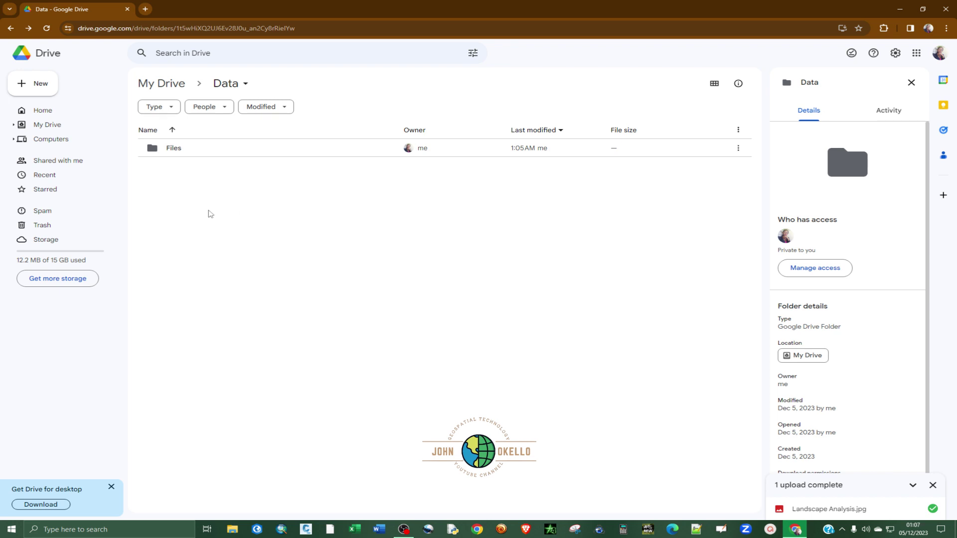
left_click(34, 88)
left_click(60, 117)
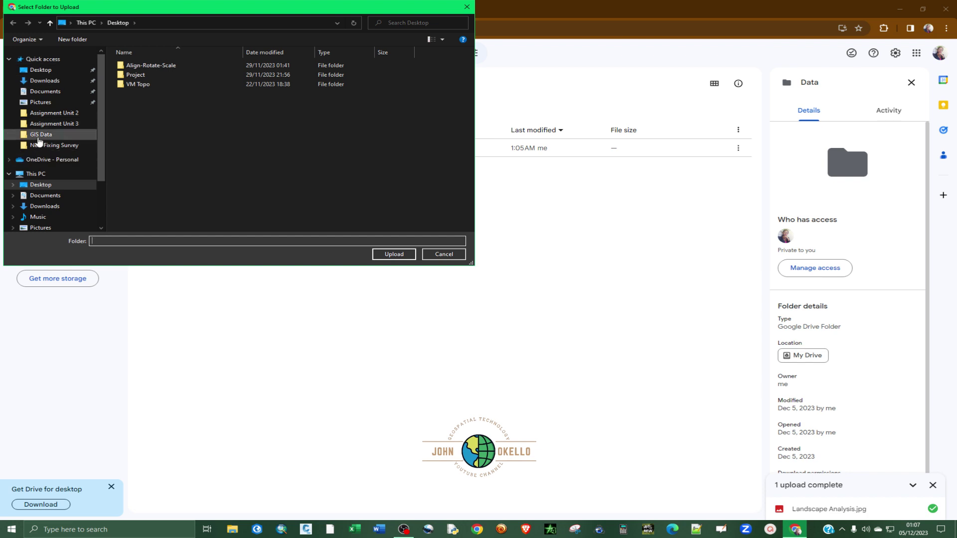
left_click(37, 186)
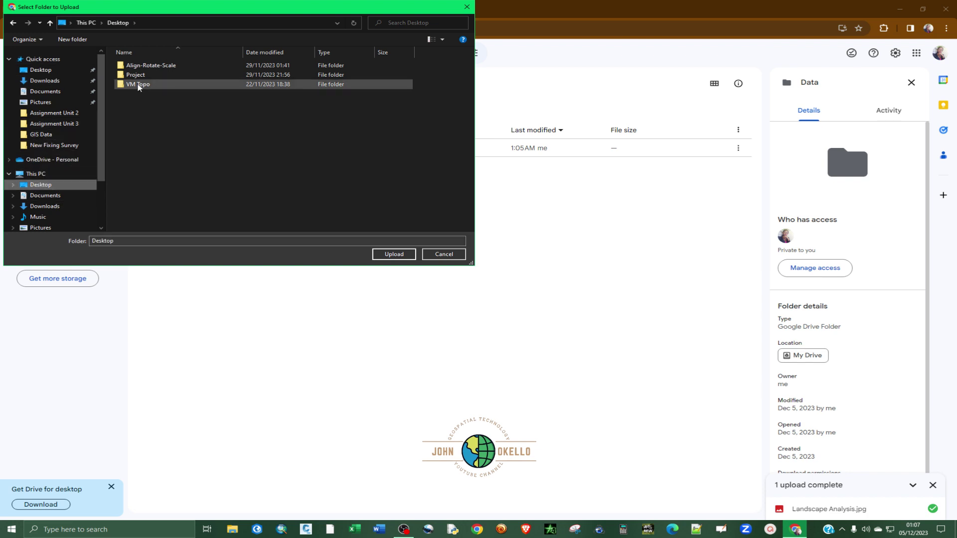
double_click(154, 78)
left_click(50, 23)
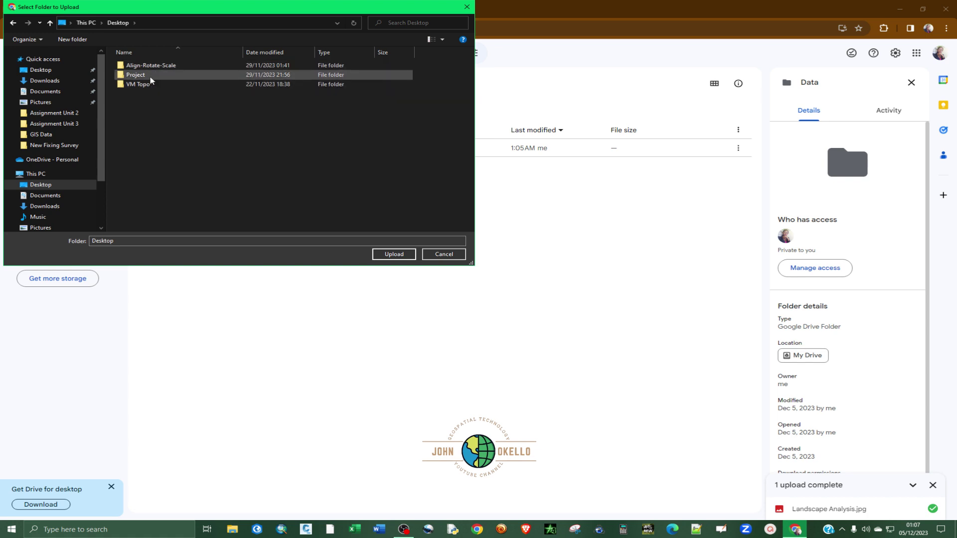
left_click(151, 80)
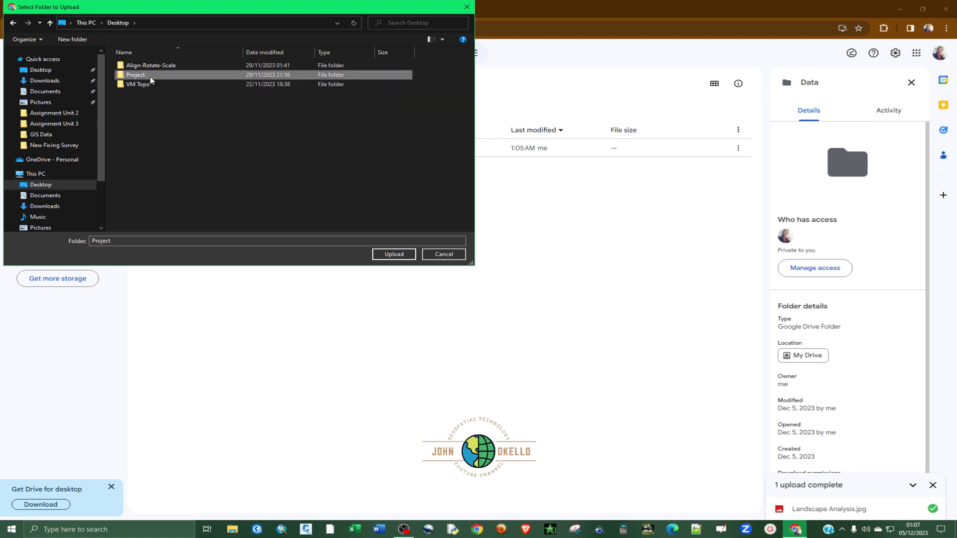
left_click(404, 256)
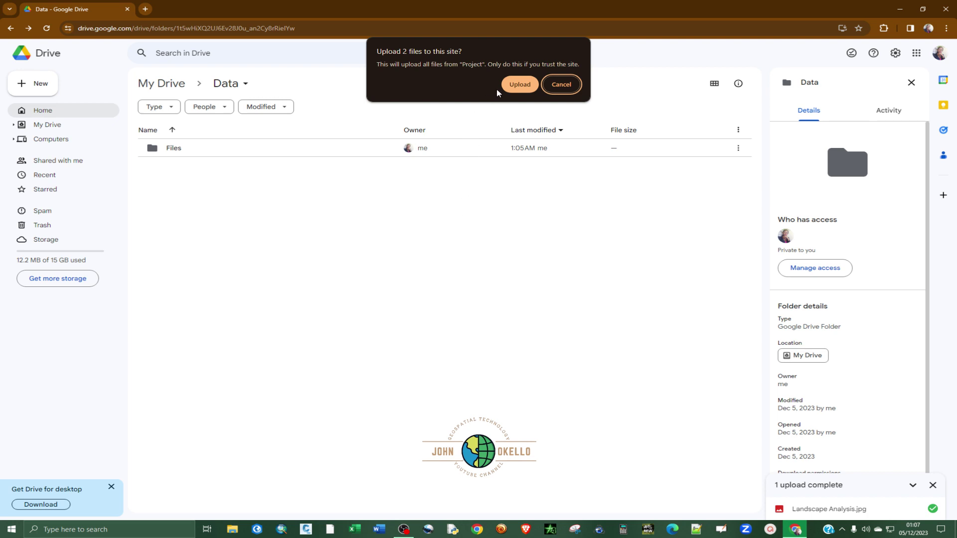
left_click(519, 85)
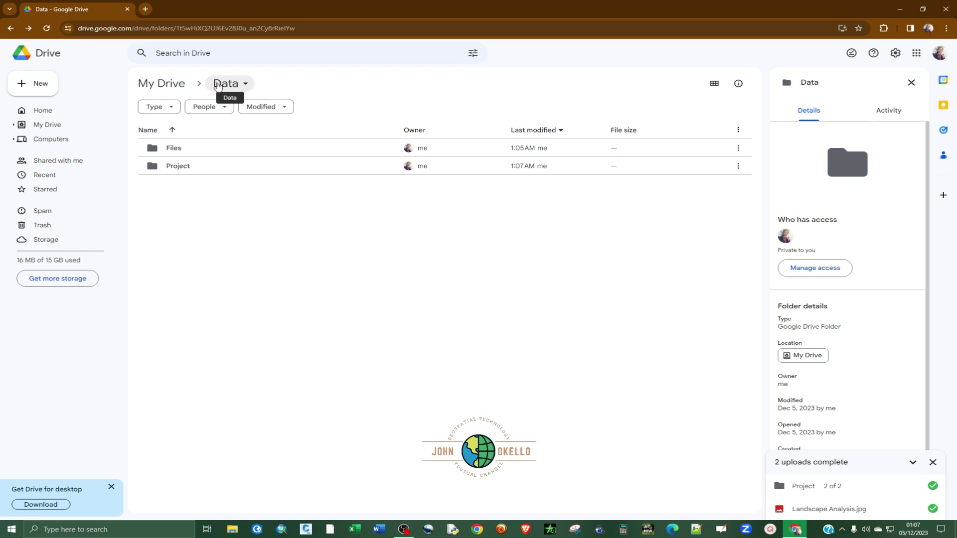
Step: Open the uploaded Project folder, read through the first pages of FINAL KITUI WRITE UP.pdf, and close the preview
double_click(188, 169)
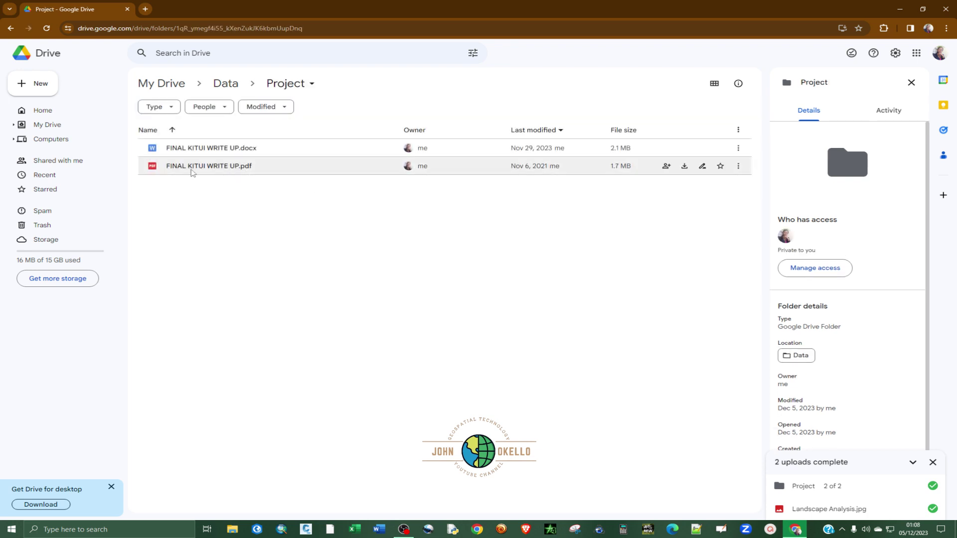
double_click(192, 170)
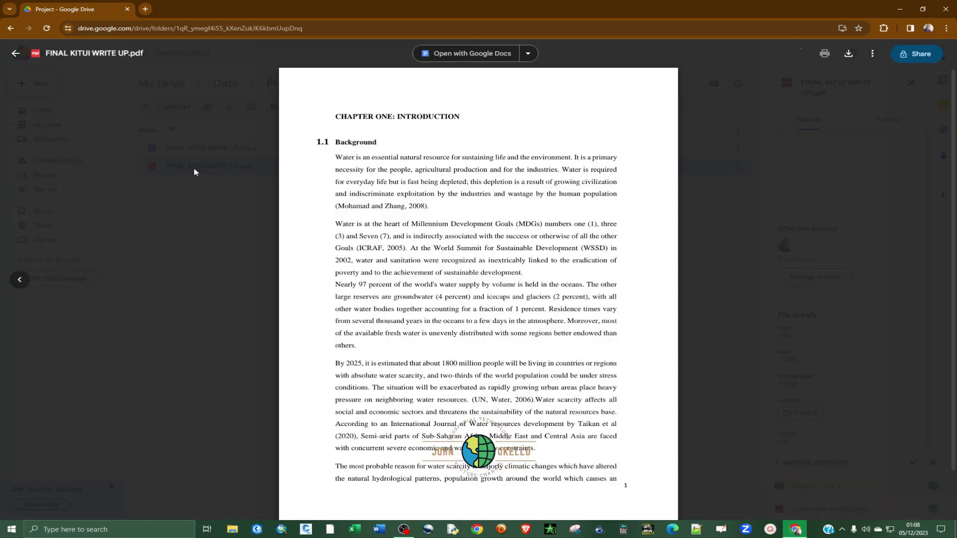
scroll(338, 258, "down", 5)
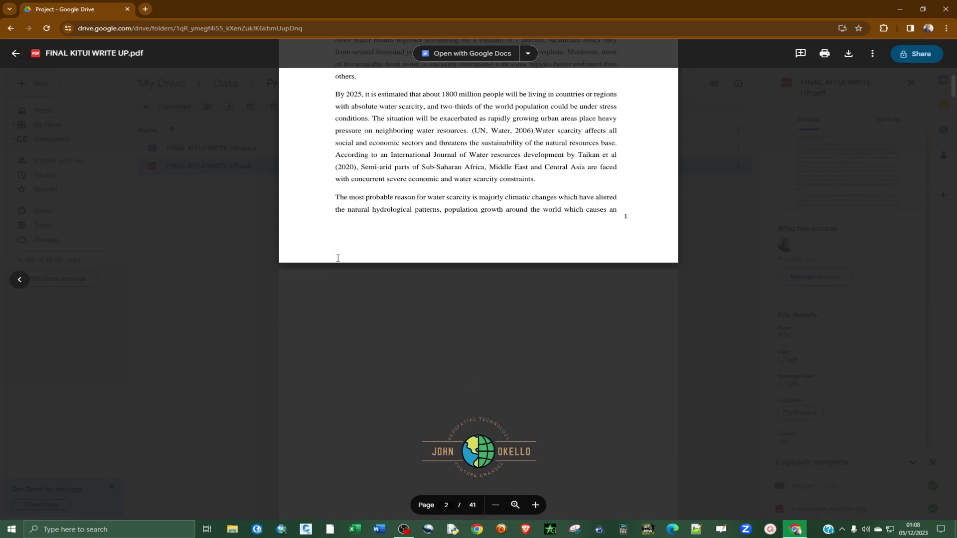
scroll(337, 258, "up", 5)
scroll(338, 258, "down", 10)
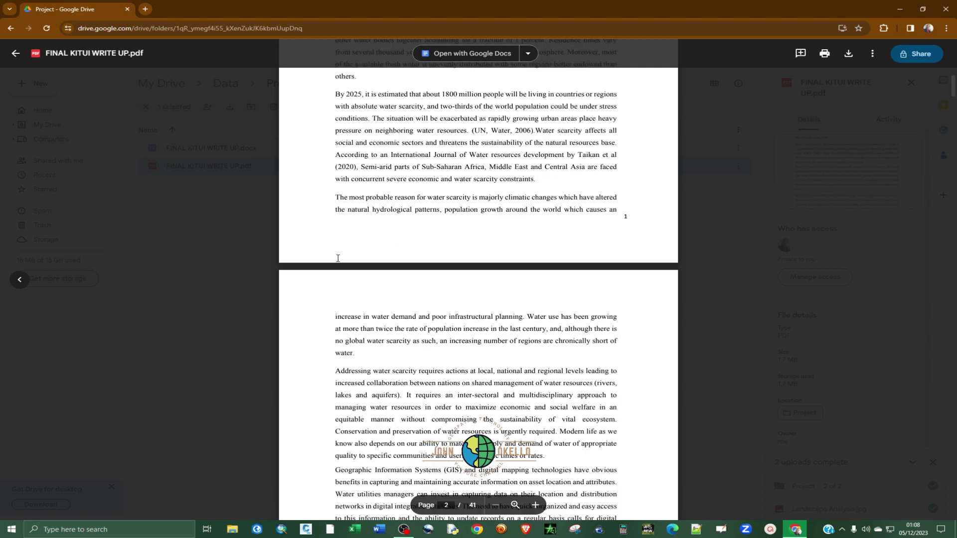
left_click(16, 54)
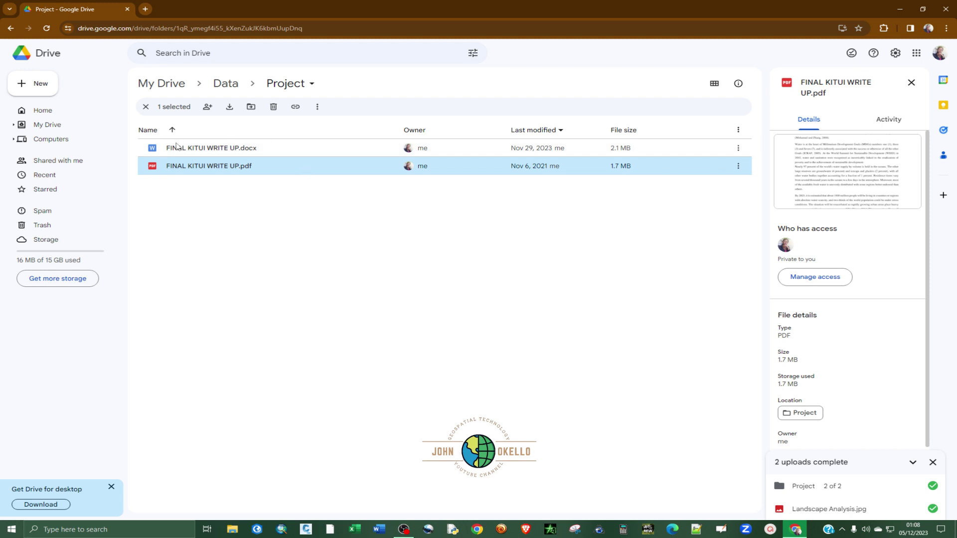
Step: Go back to the Data folder, open its Files folder and select Landscape Analysis.jpg
left_click(11, 28)
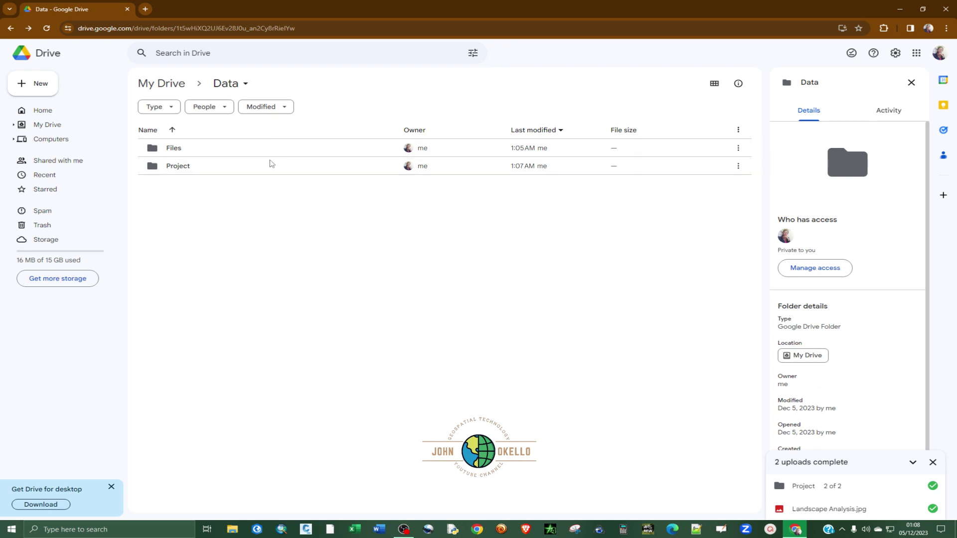
double_click(189, 151)
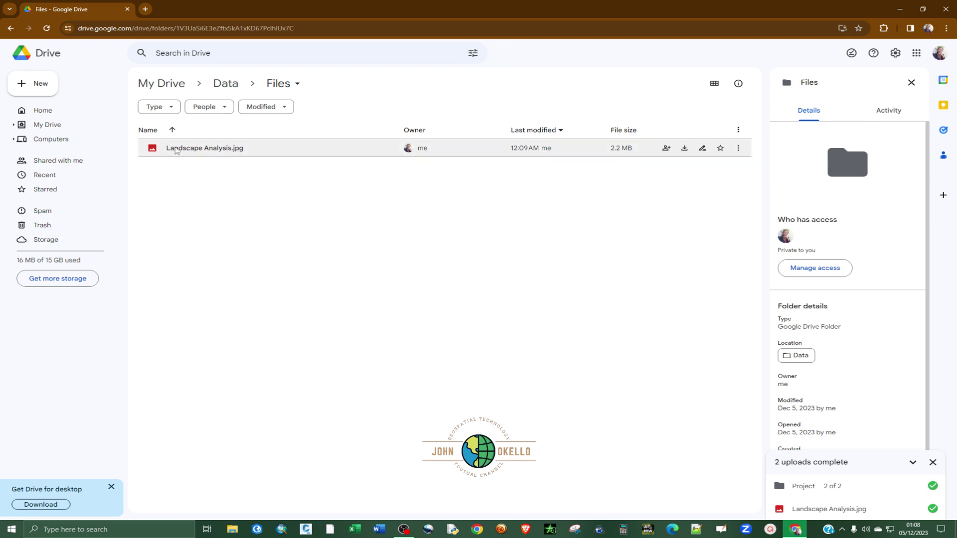
left_click(210, 150)
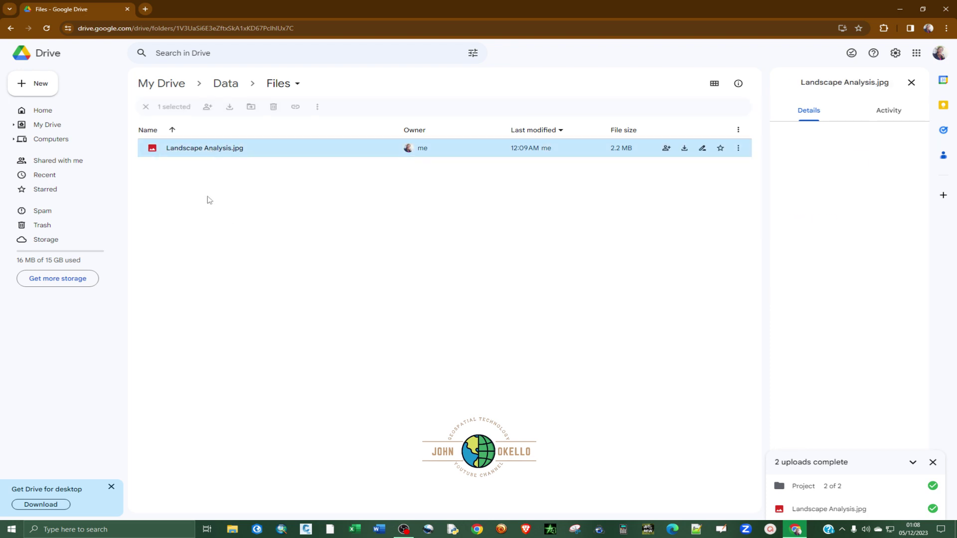
Step: Review the available file actions and the sharing settings of Landscape Analysis.jpg, closing them without changes
right_click(213, 150)
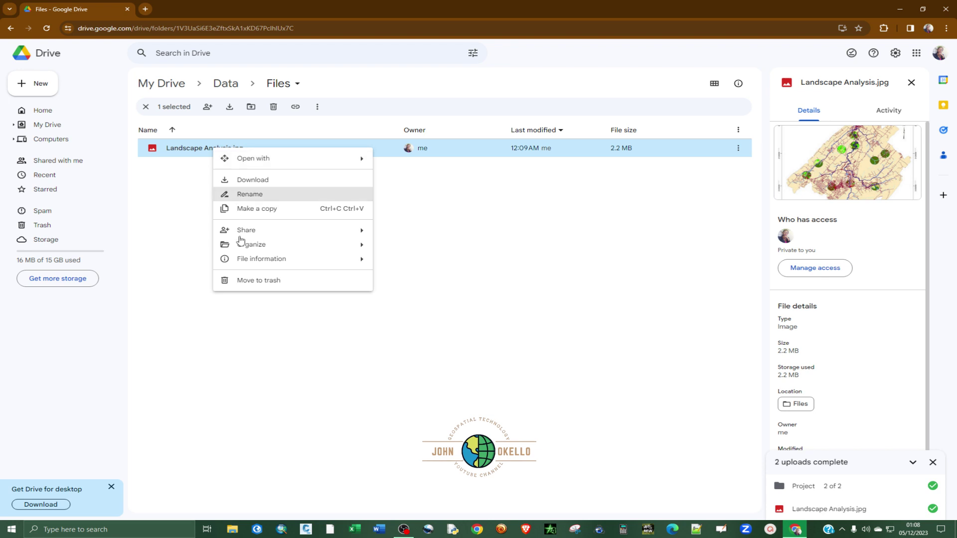
mouse_move(225, 233)
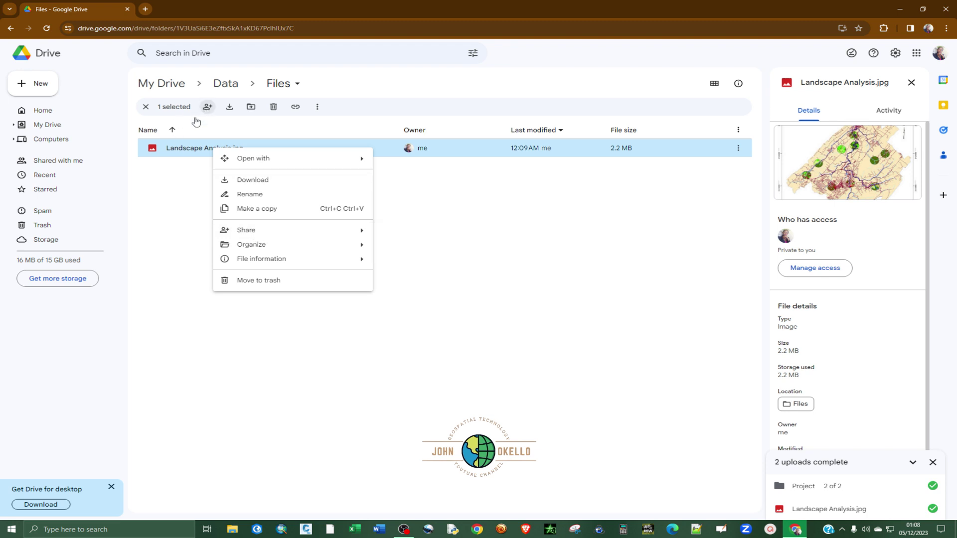
left_click(179, 161)
left_click(189, 144)
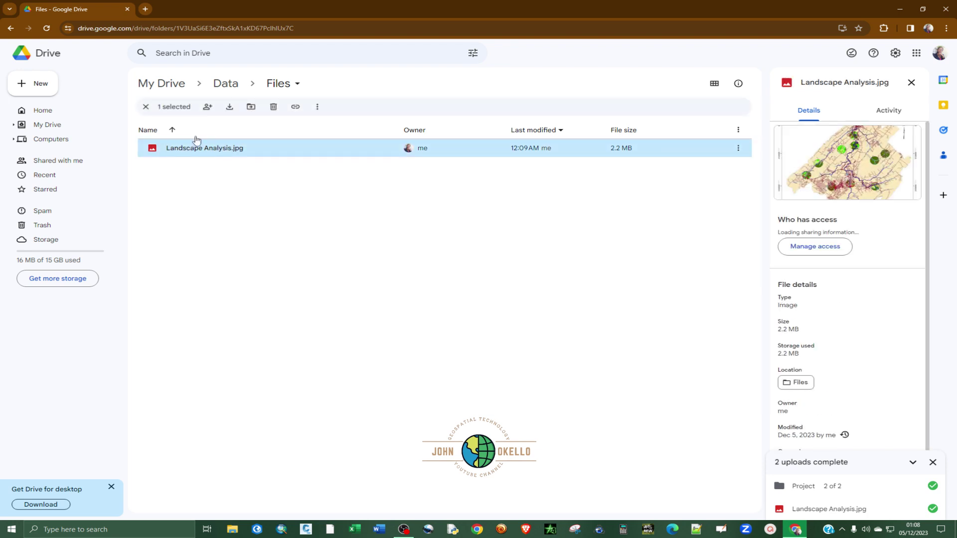
left_click(199, 199)
left_click(208, 152)
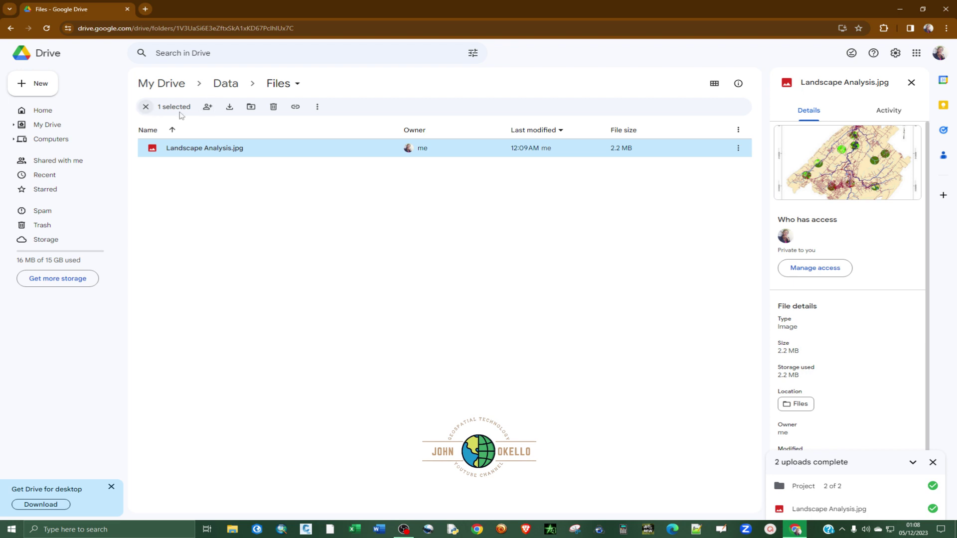
left_click(207, 108)
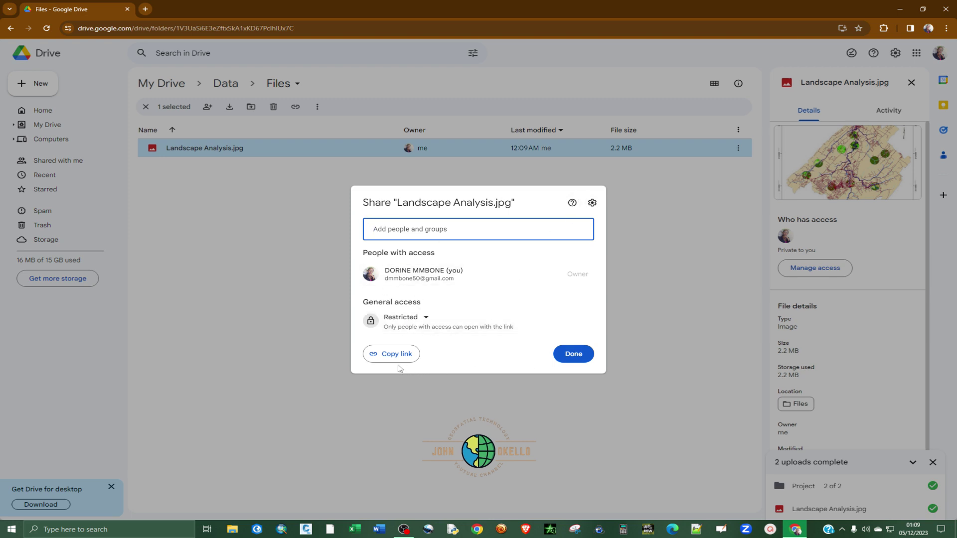
left_click(285, 262)
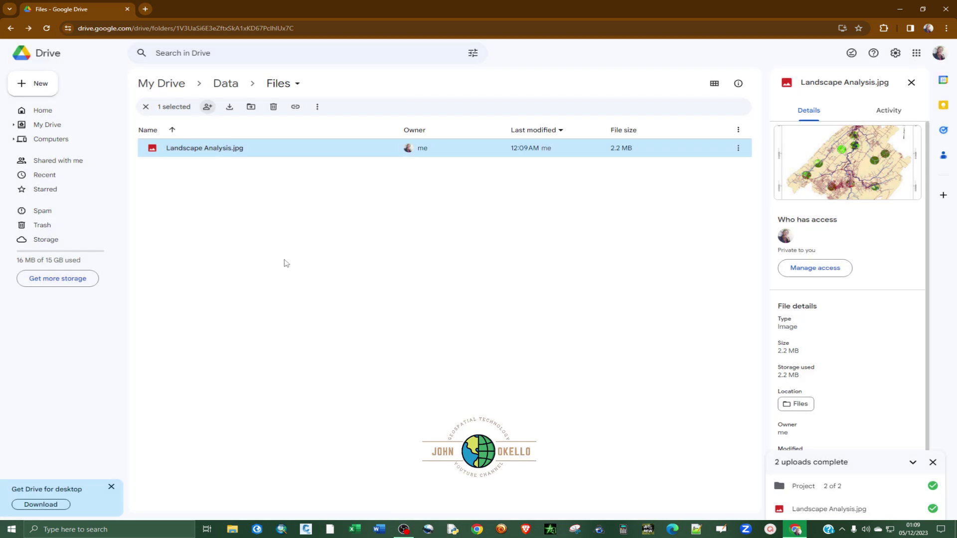
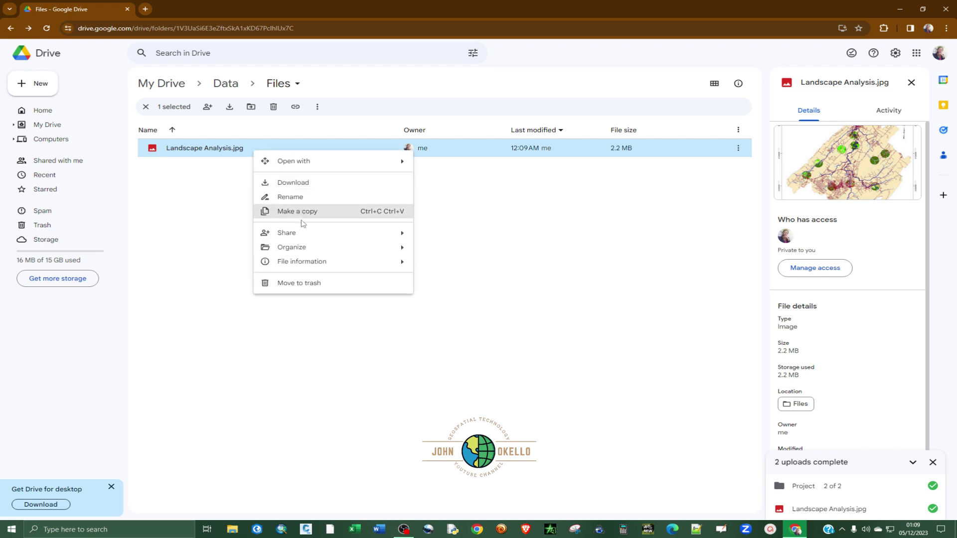
Step: Open the sharing settings of Landscape Analysis.jpg and set its general access to Anyone with the link
mouse_move(352, 234)
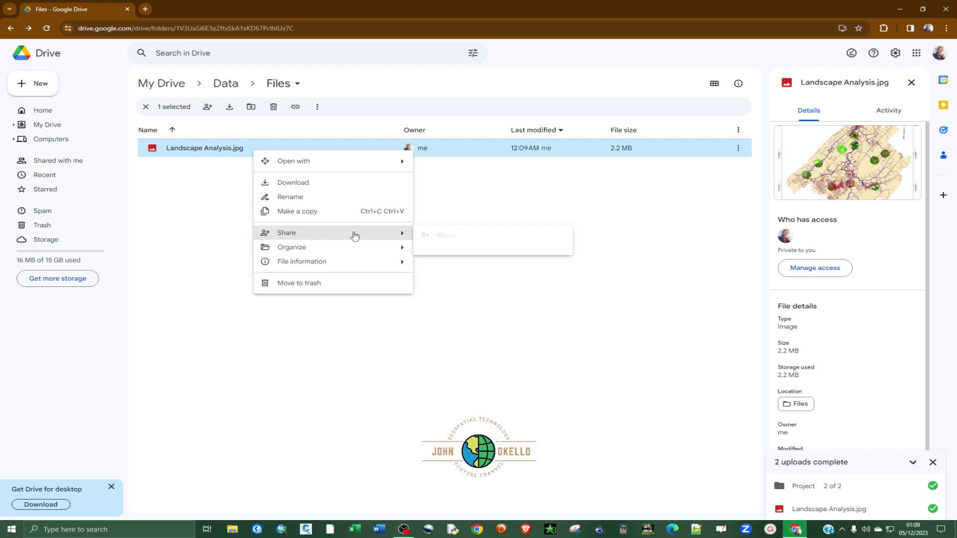
left_click(438, 237)
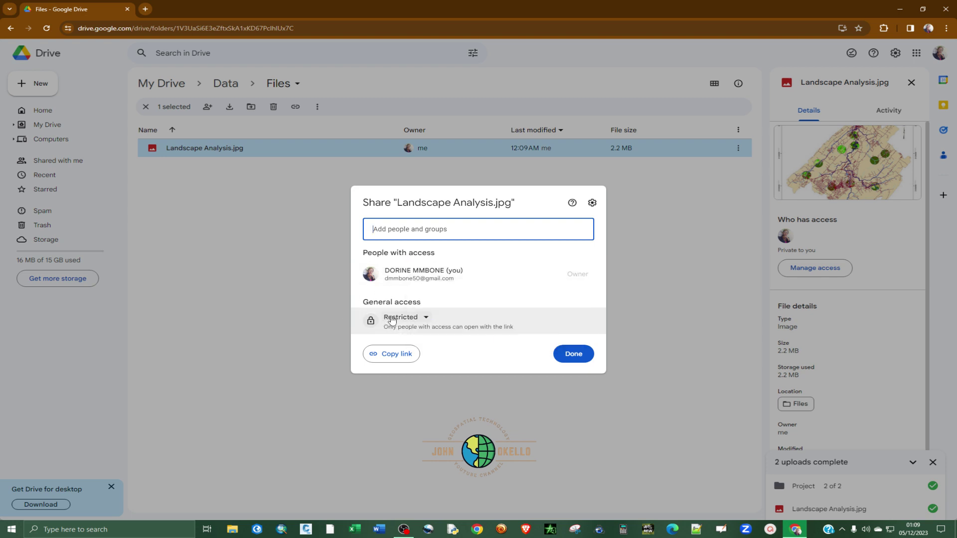
left_click(416, 318)
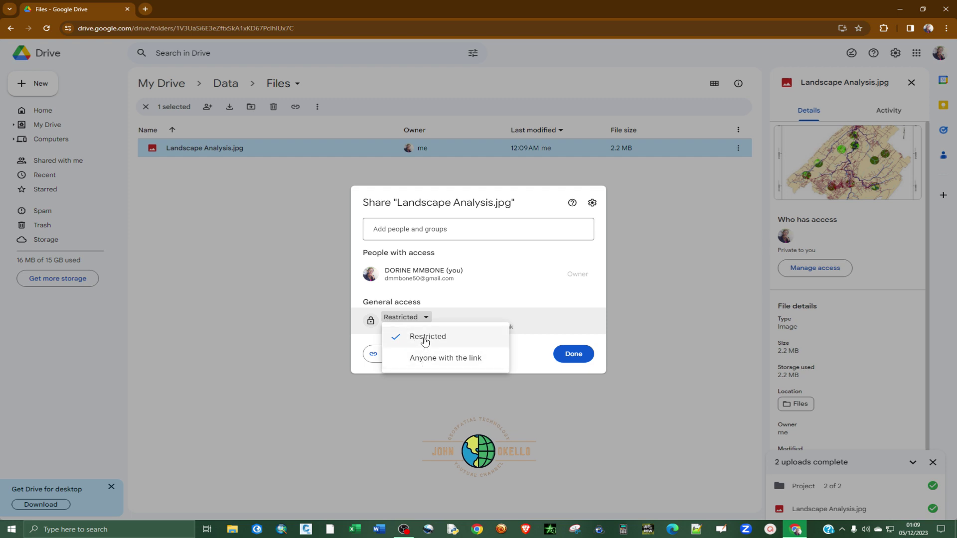
left_click(423, 360)
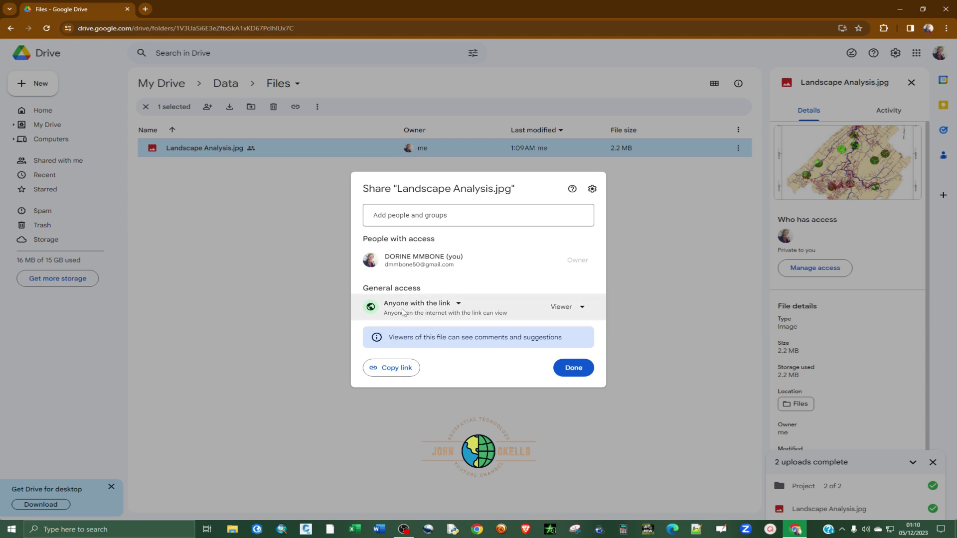
left_click(431, 304)
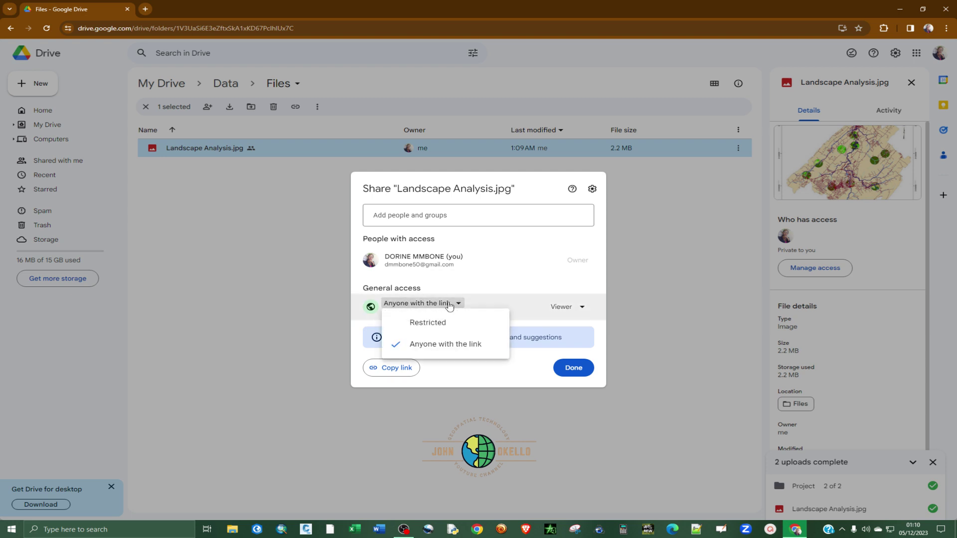
left_click(435, 347)
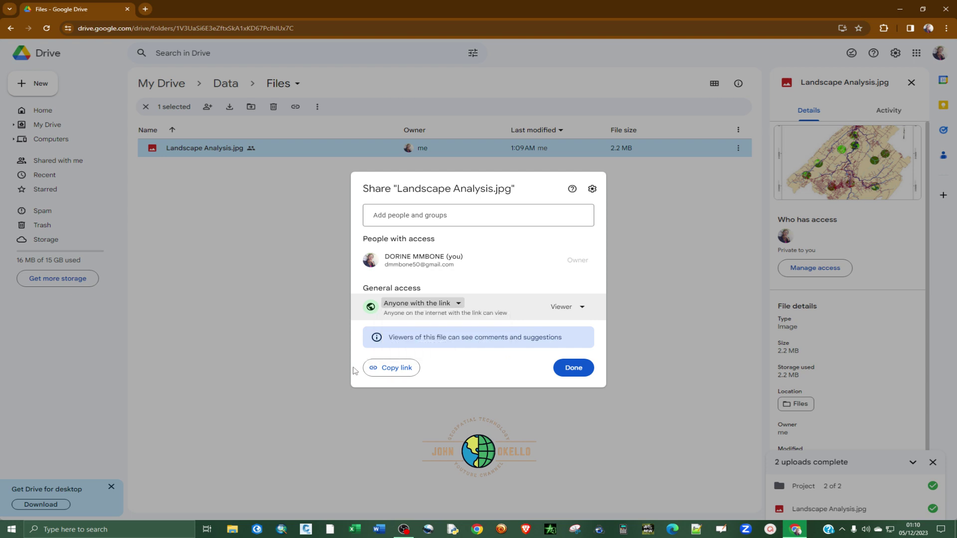
Step: Give everyone with the link to Landscape Analysis.jpg the Editor role and close the sharing settings
left_click(578, 308)
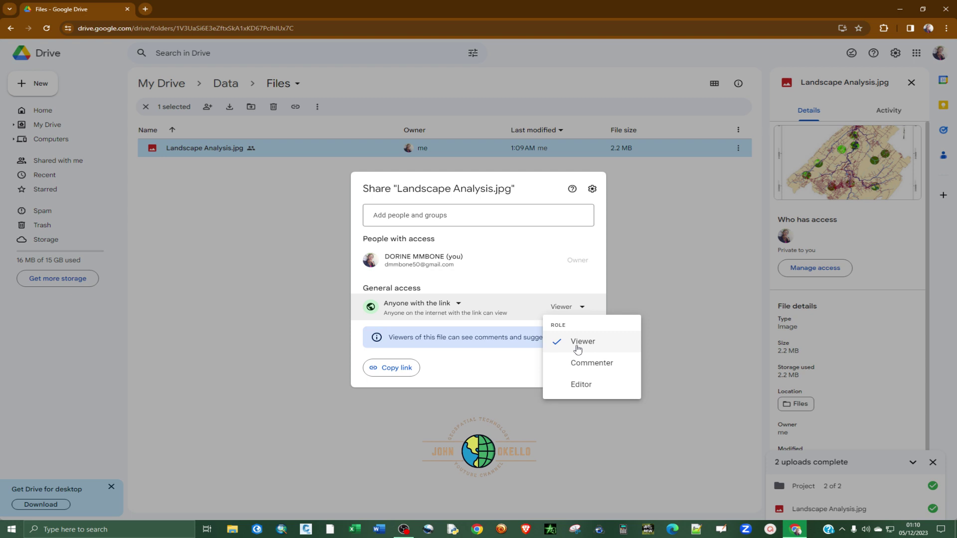
left_click(574, 385)
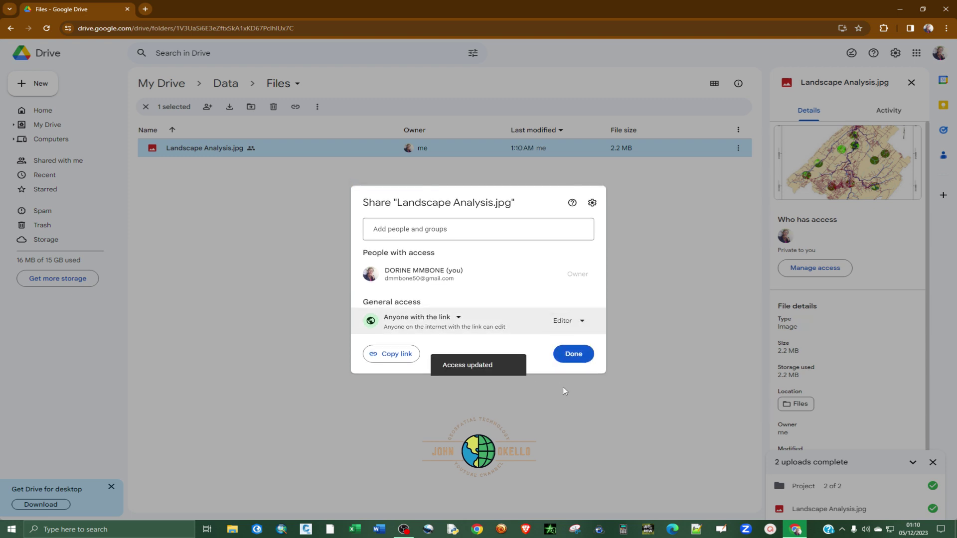
left_click(574, 355)
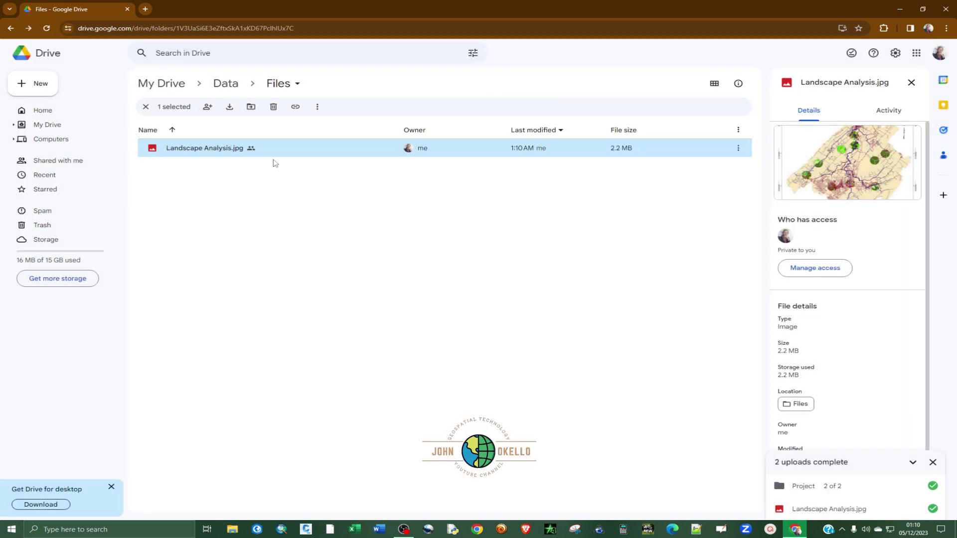
Step: Reopen the sharing settings of Landscape Analysis.jpg and copy its share link
right_click(268, 153)
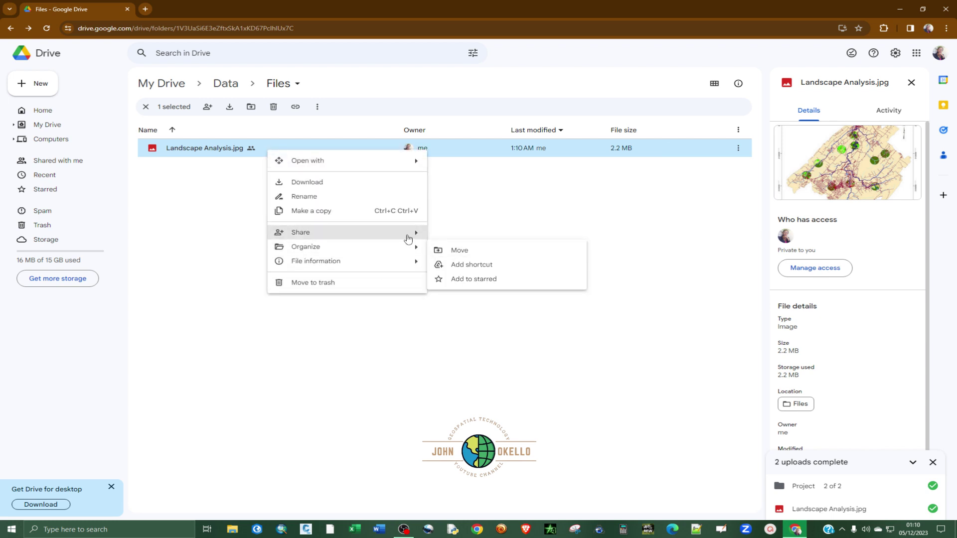
mouse_move(410, 235)
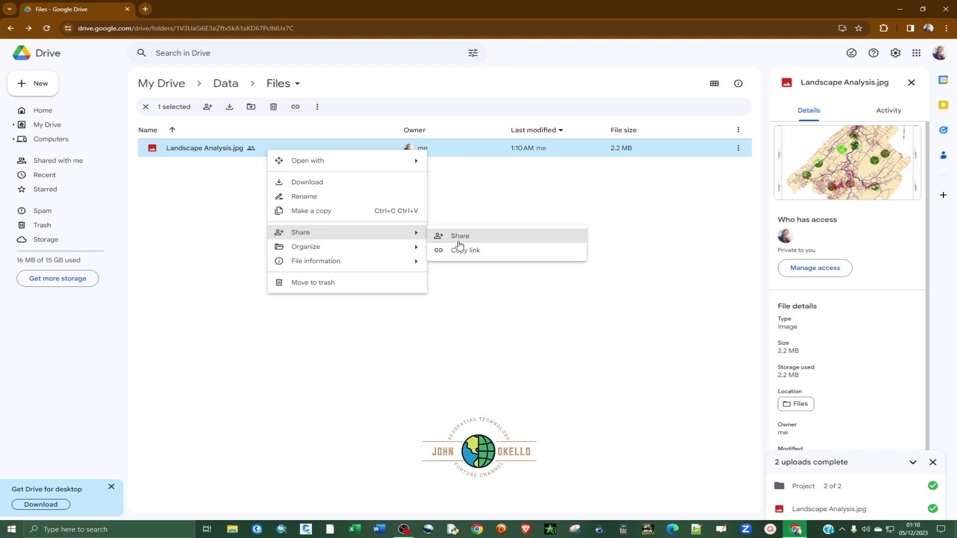
left_click(459, 239)
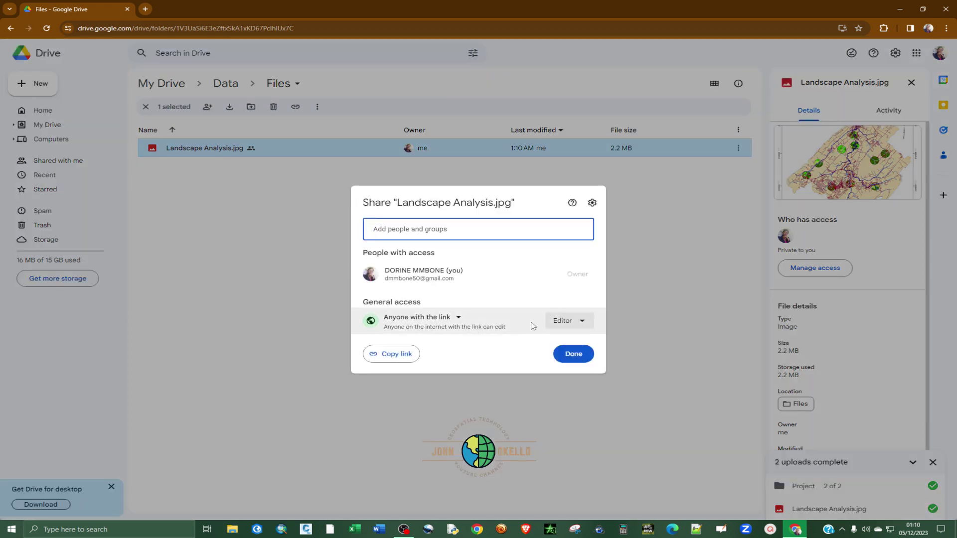
left_click(387, 355)
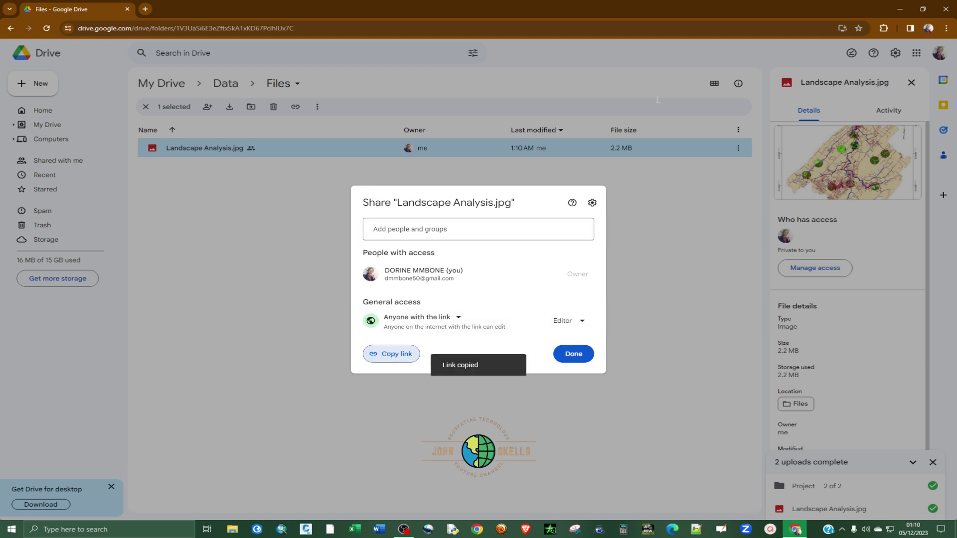
Step: Minimize the browser and create a new text document named Link.txt on the Desktop
left_click(899, 9)
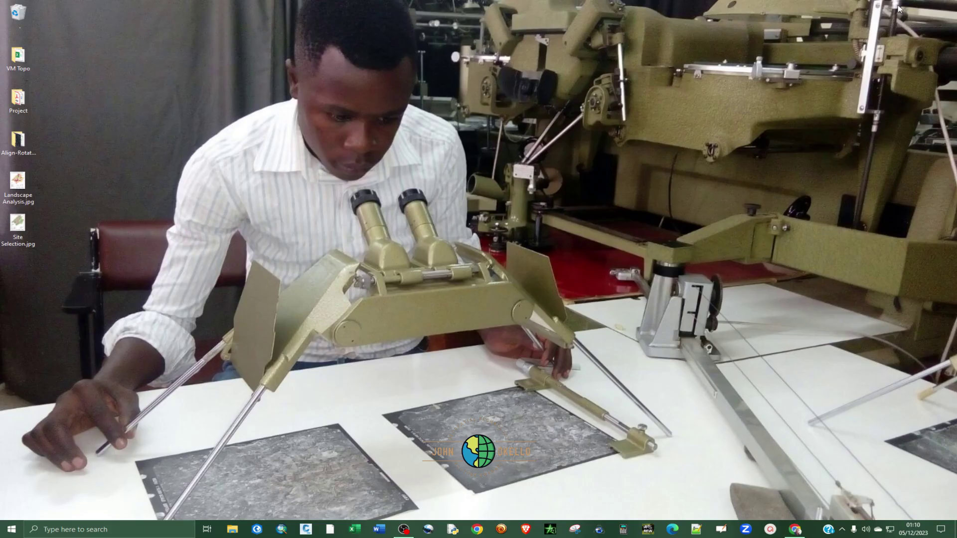
right_click(299, 215)
mouse_move(380, 309)
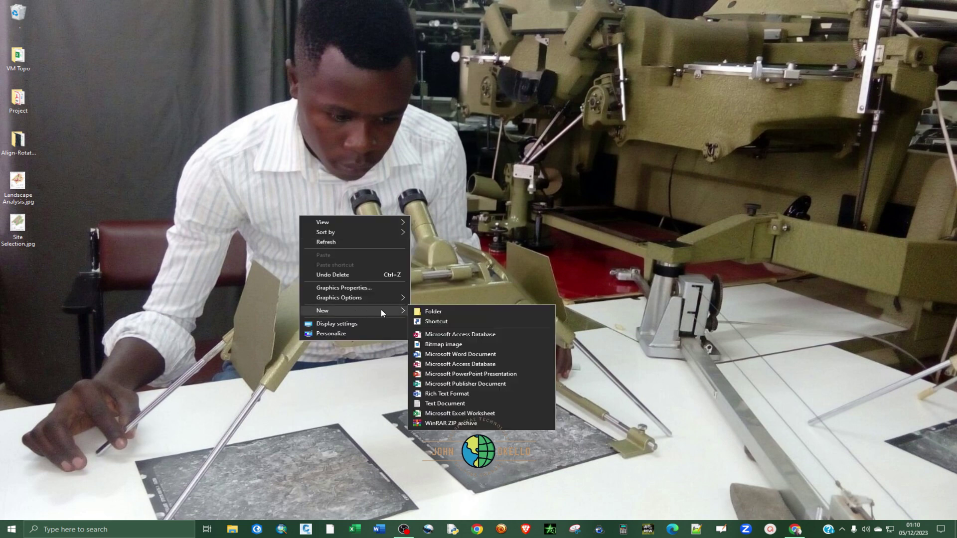
left_click(438, 404)
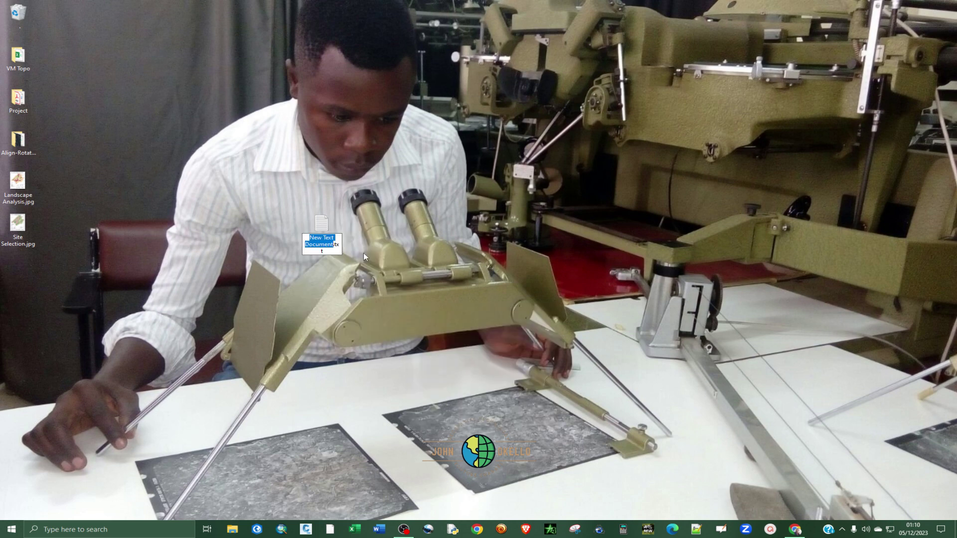
type("Link")
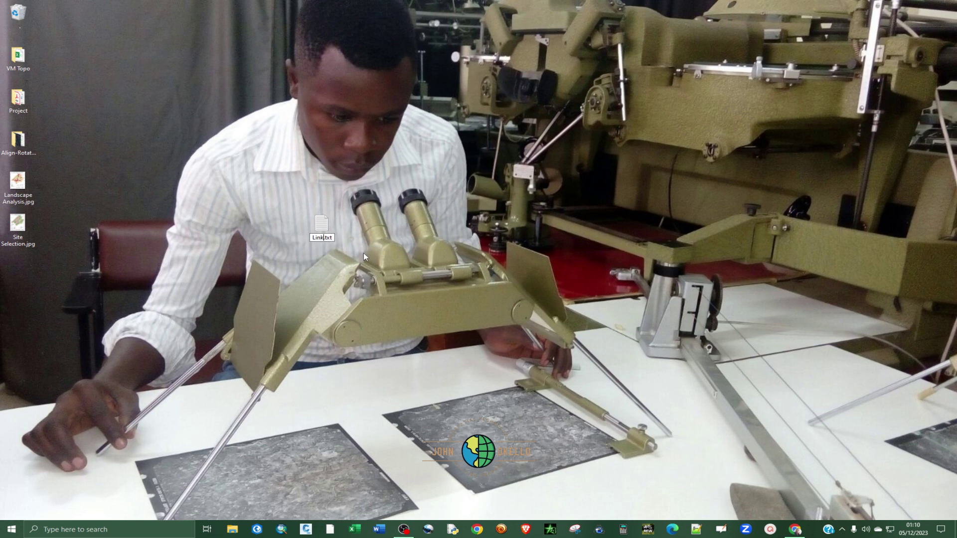
key("Return")
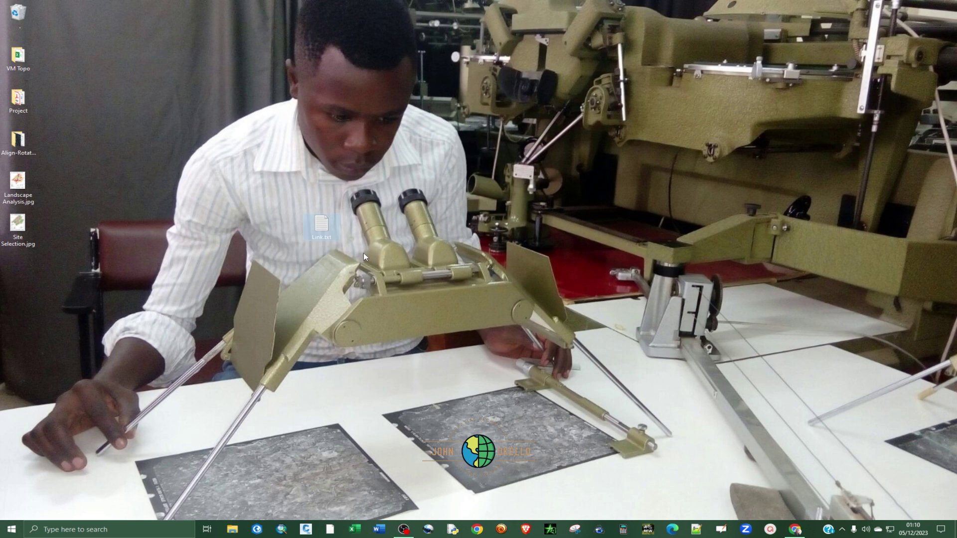
Step: Open Link.txt in Notepad, paste the copied share link into it and save the file
double_click(317, 232)
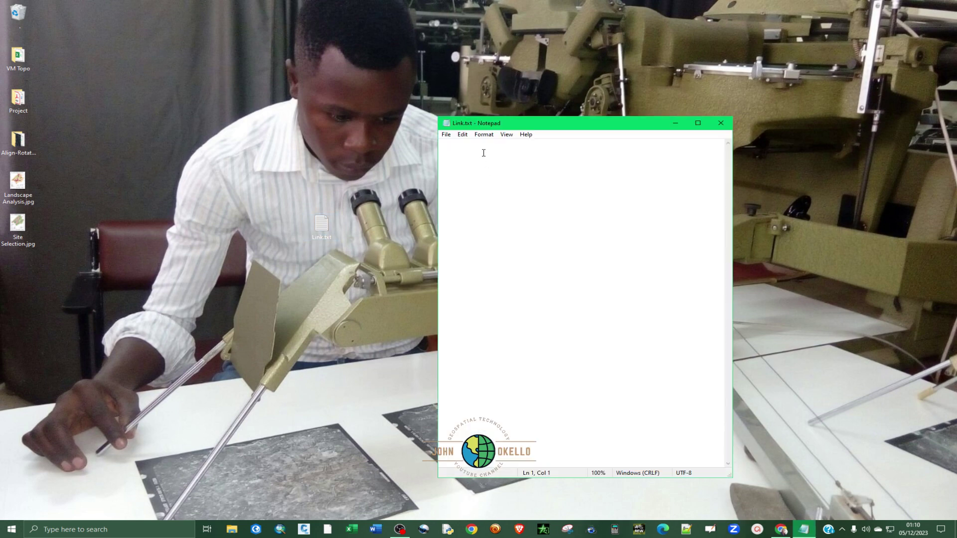
key("ctrl+v")
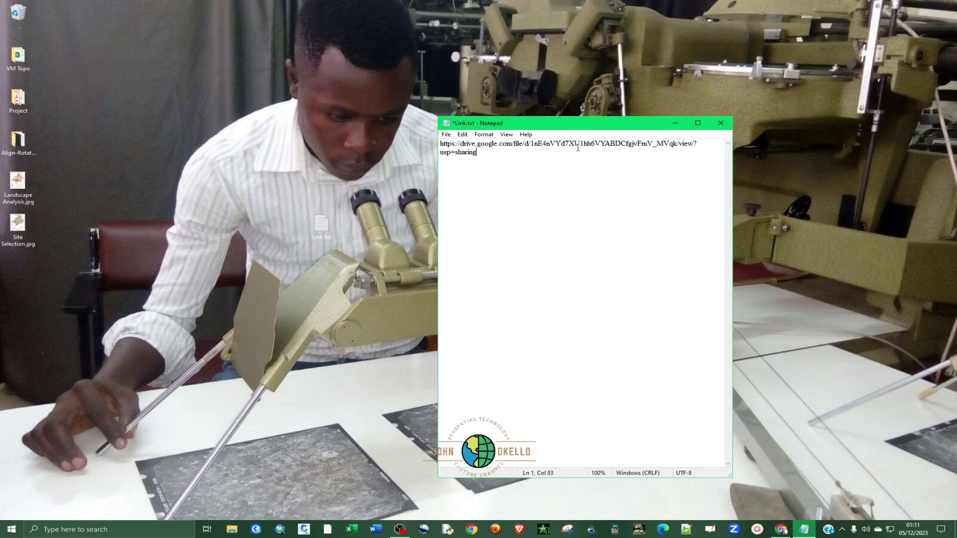
key("ctrl+s")
Step: Switch back to Chrome, finish the sharing dialog of Landscape Analysis.jpg and close the Google Drive tab
left_click(780, 529)
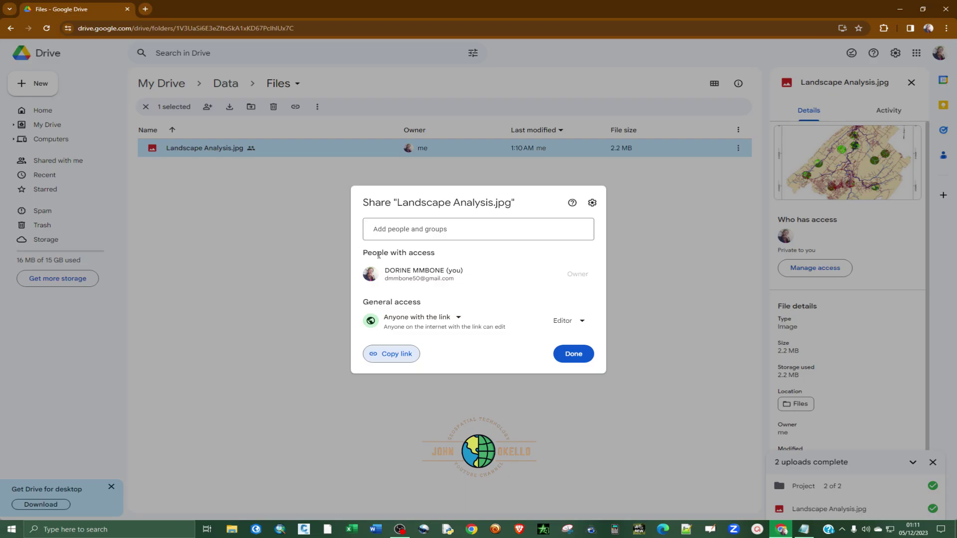
left_click(573, 356)
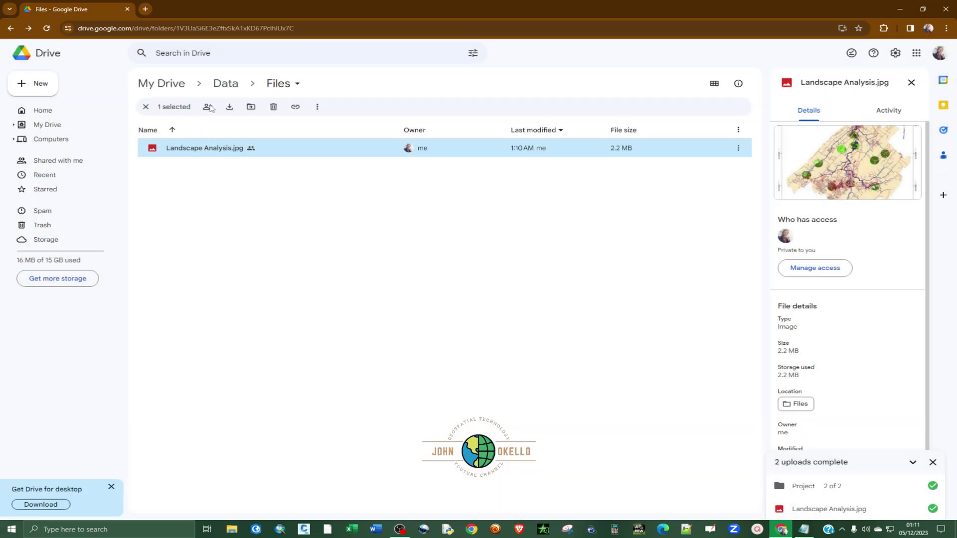
left_click(129, 9)
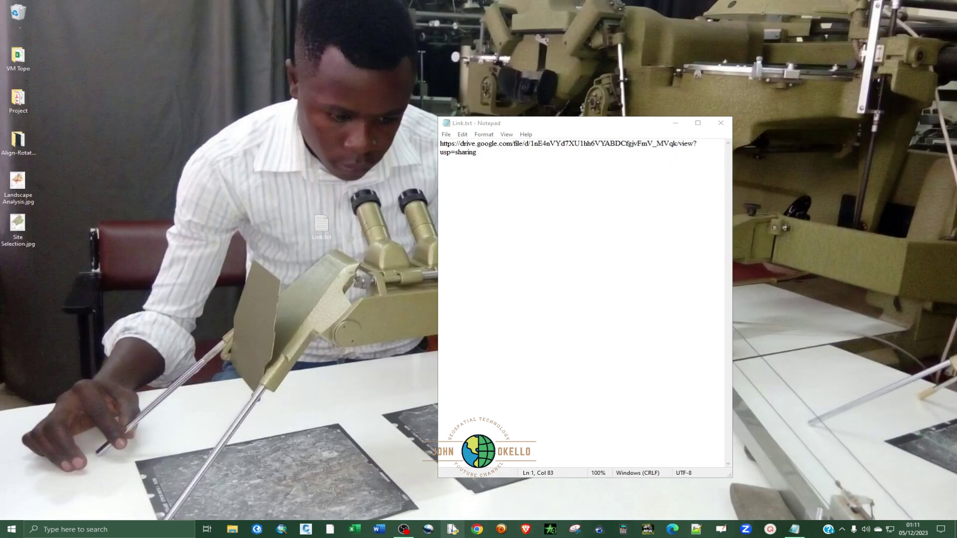
Step: Open Chrome and switch to the third of the other user profiles in a new browser window
left_click(478, 529)
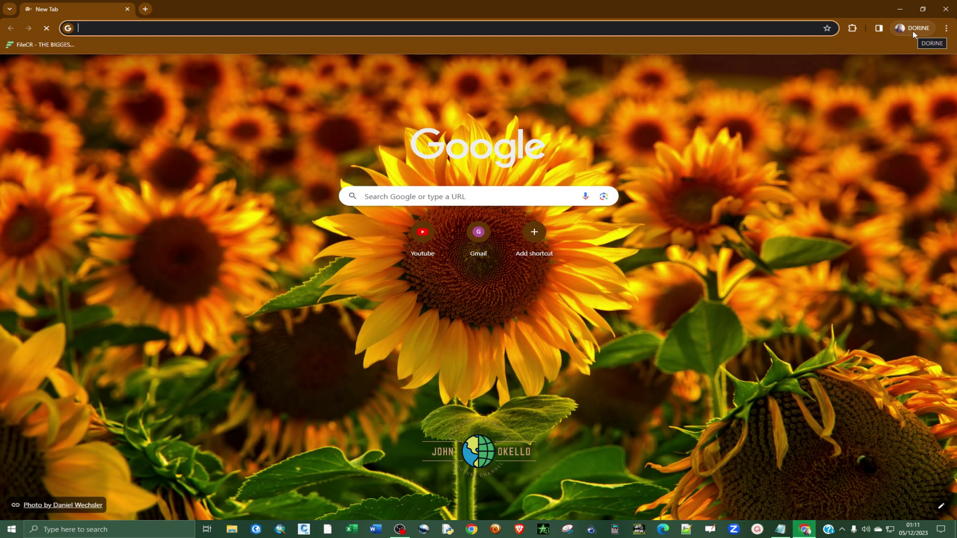
left_click(913, 31)
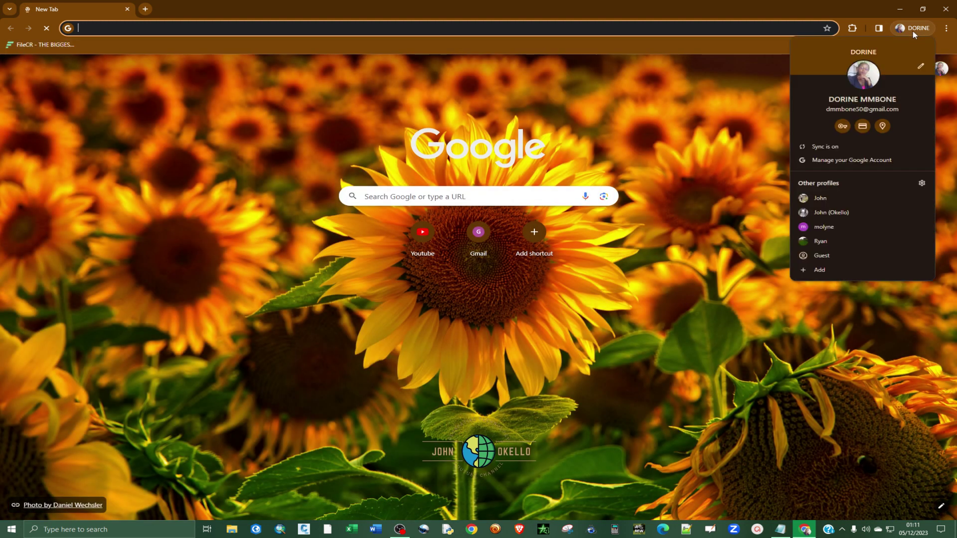
left_click(821, 227)
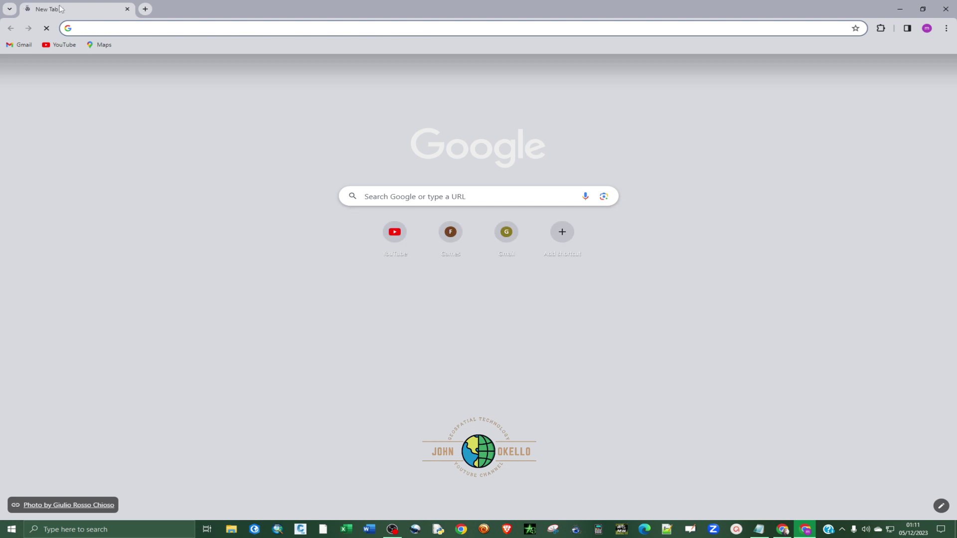
Step: Paste the copied share link of Landscape Analysis.jpg into the Google search box and open the shared file from this account
left_click(404, 197)
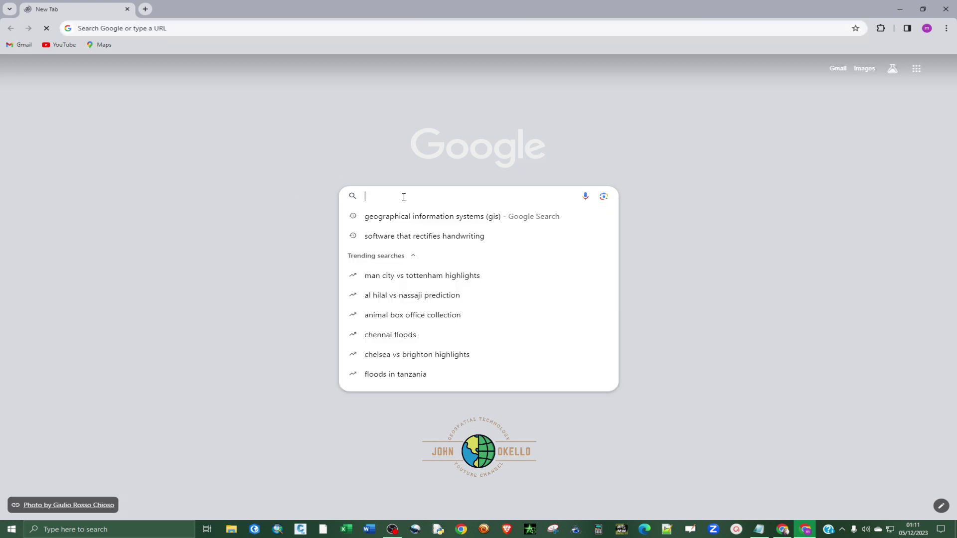
key("ctrl+v")
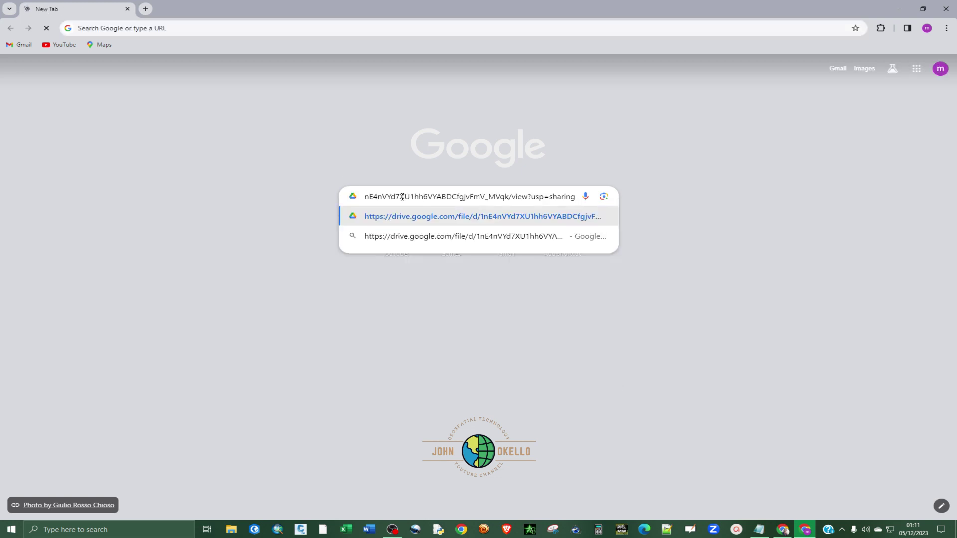
key("Return")
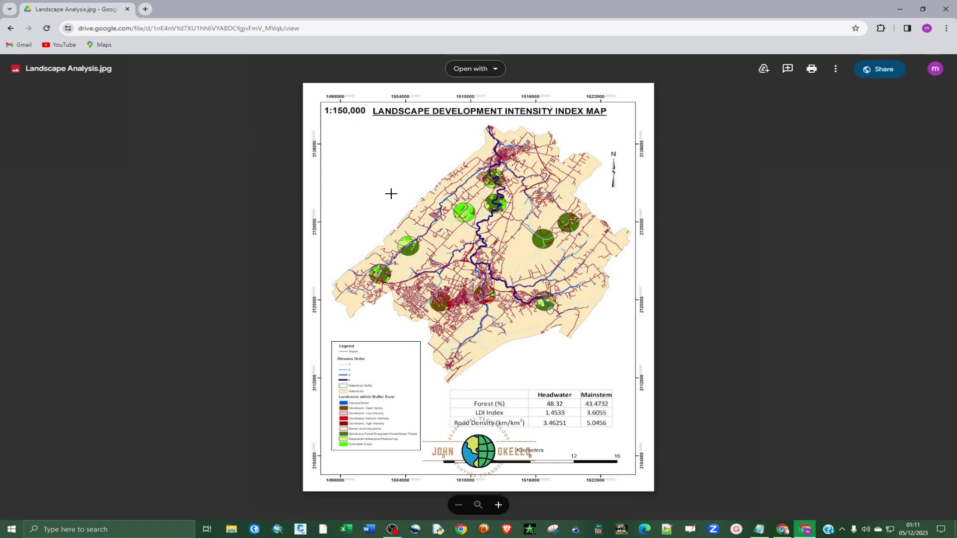
Step: Minimize the second account's window and open Google Drive from the Google apps in the file owner's Chrome window
left_click(904, 12)
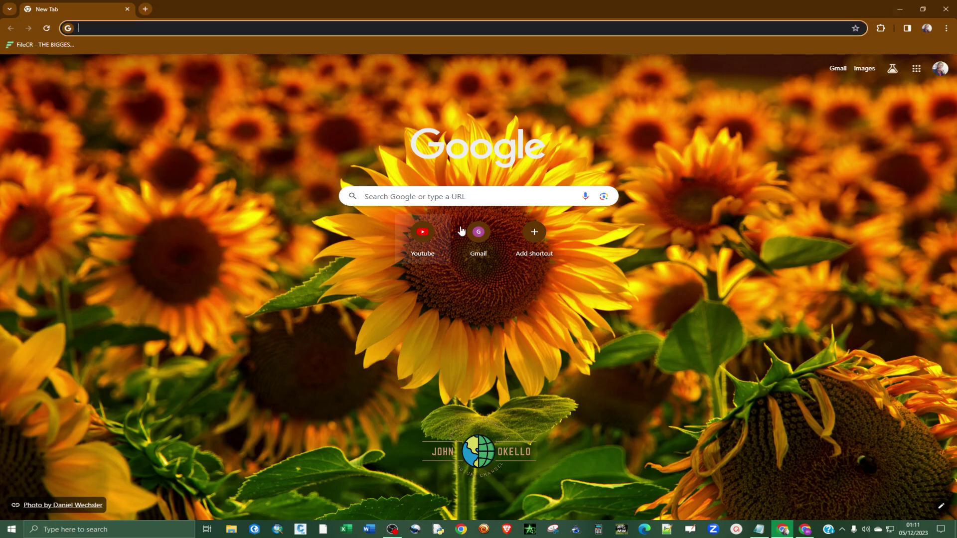
left_click(915, 69)
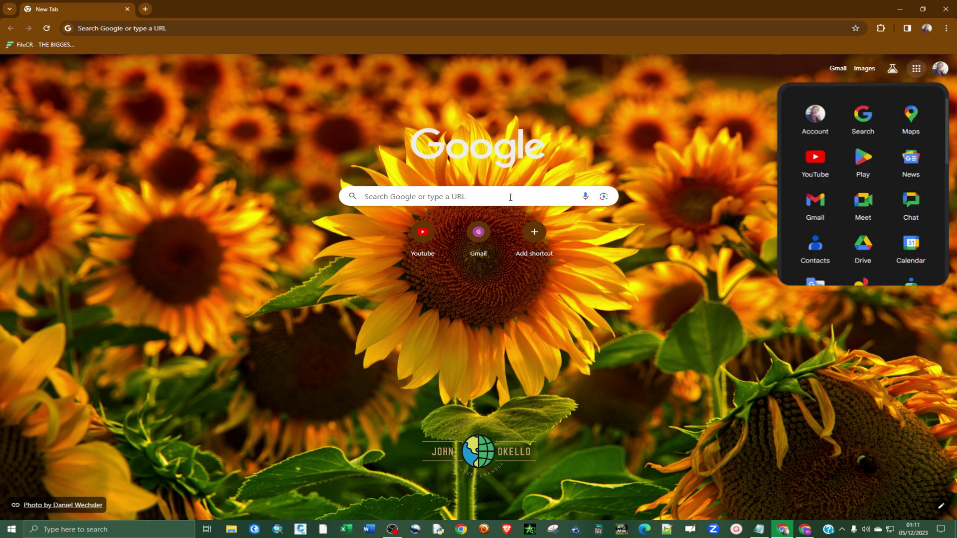
left_click(863, 244)
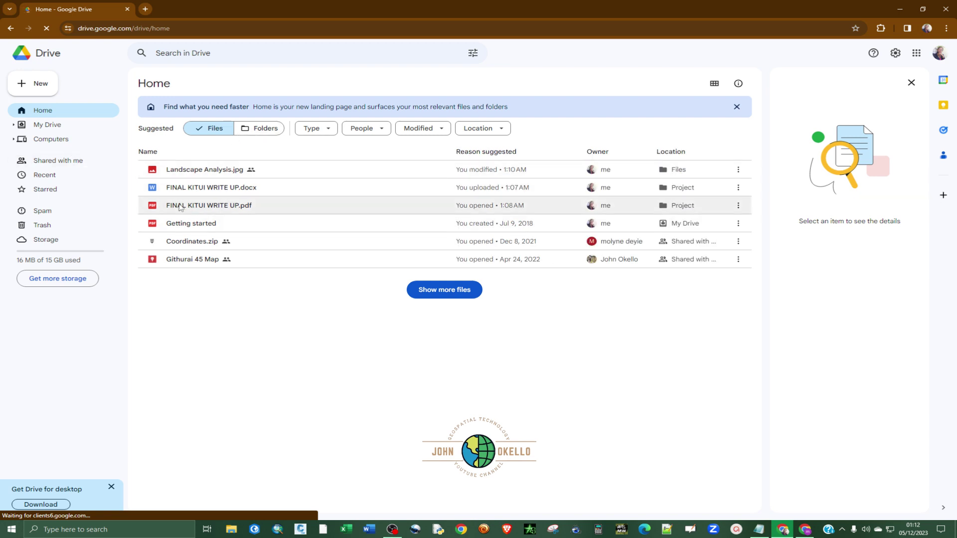
Step: Show the suggested folders, go into Data and its Files subfolder, and open Landscape Analysis.jpg in the preview
left_click(261, 130)
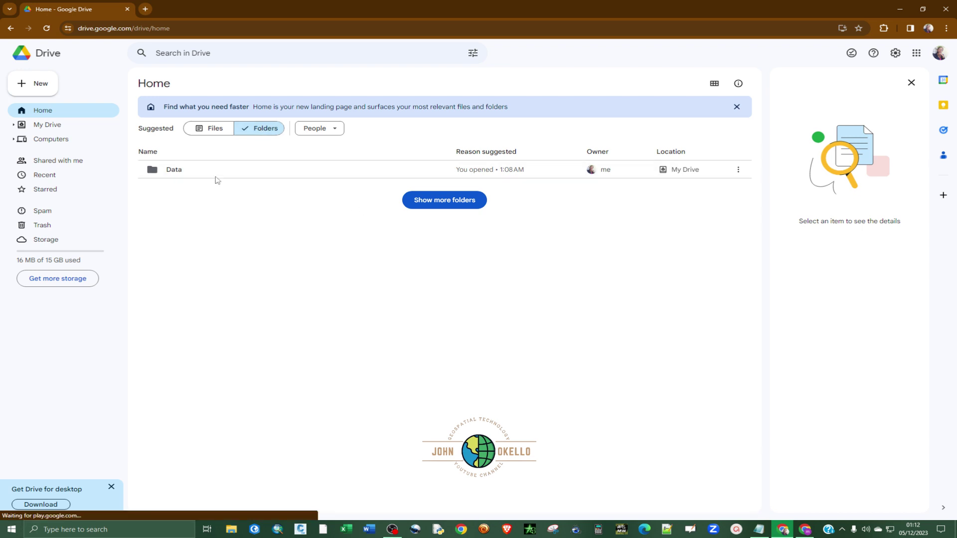
left_click(218, 175)
double_click(217, 173)
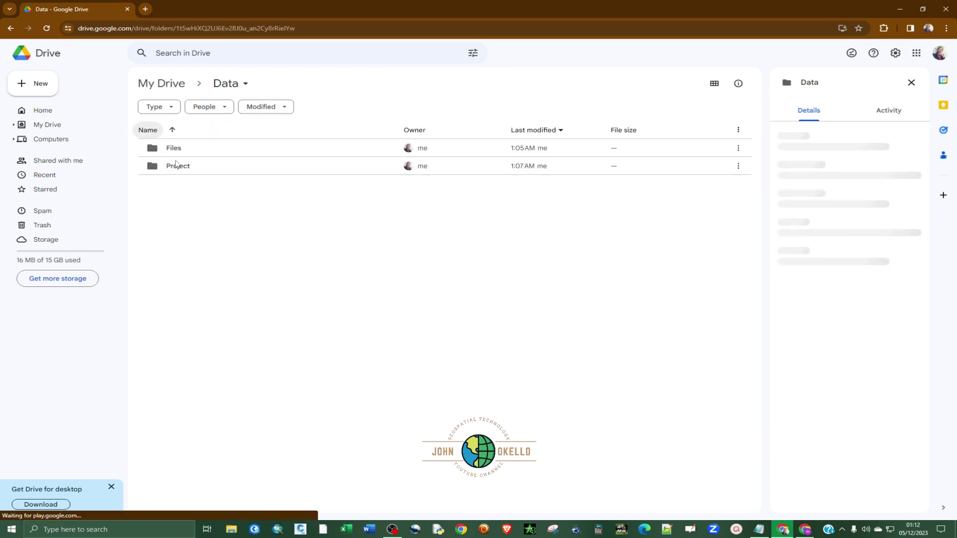
double_click(202, 153)
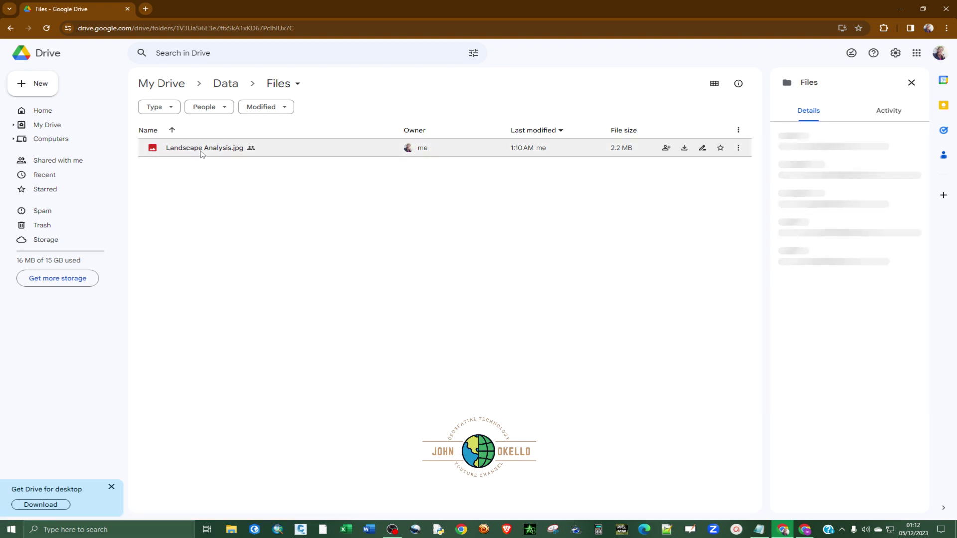
left_click(201, 154)
double_click(200, 151)
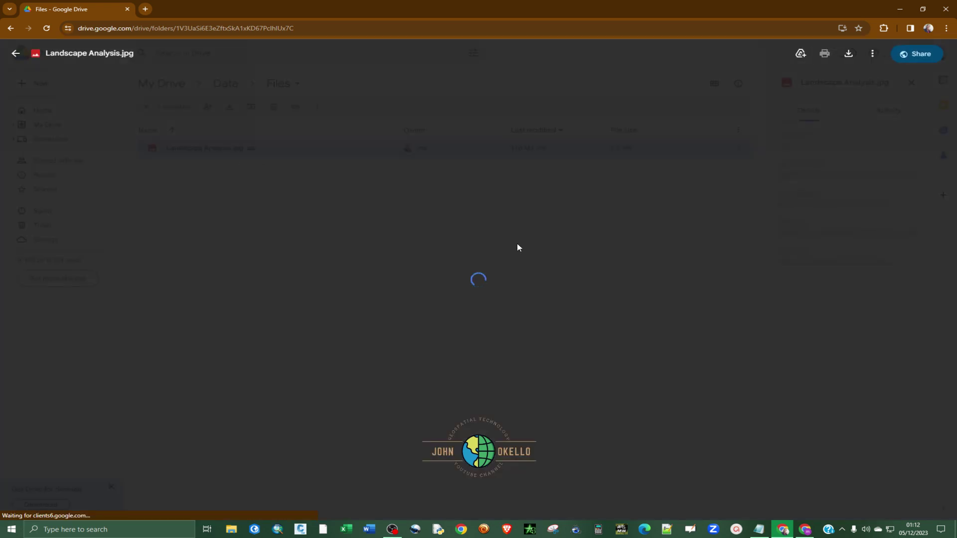